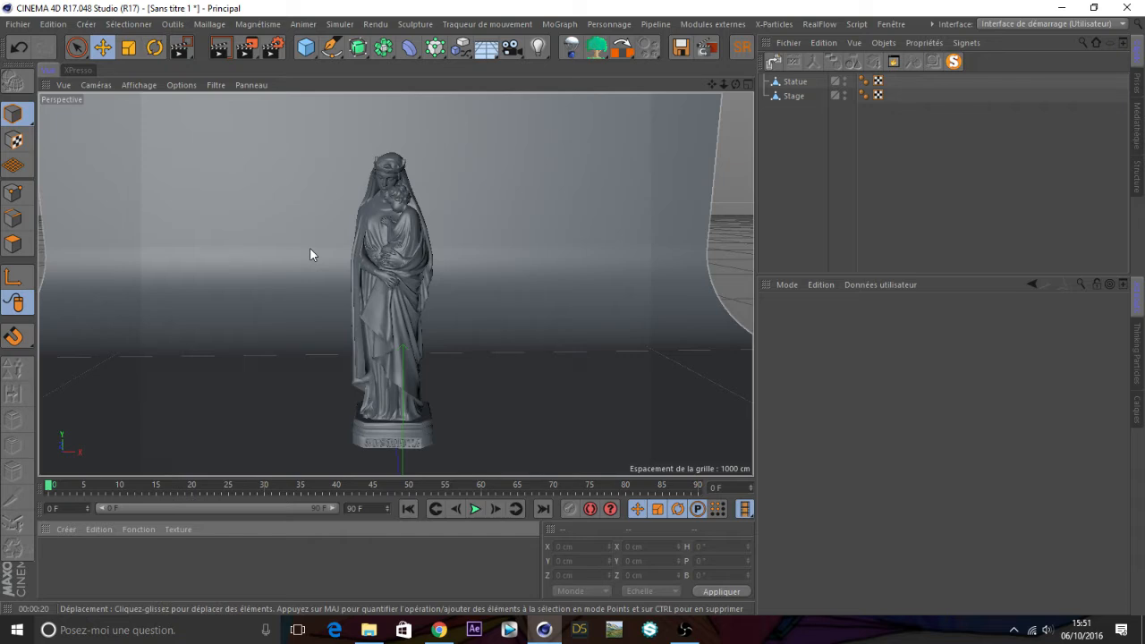
Check the default lighting option and the Physique renderer's sampling parameters in the render settings
left_click(273, 48)
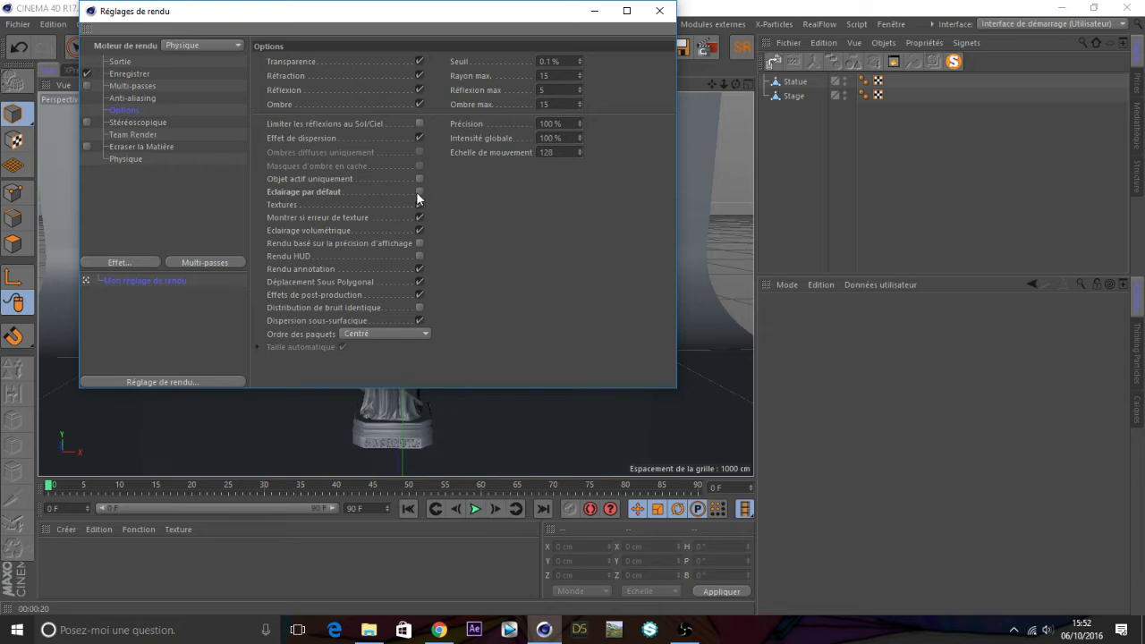
left_click(130, 158)
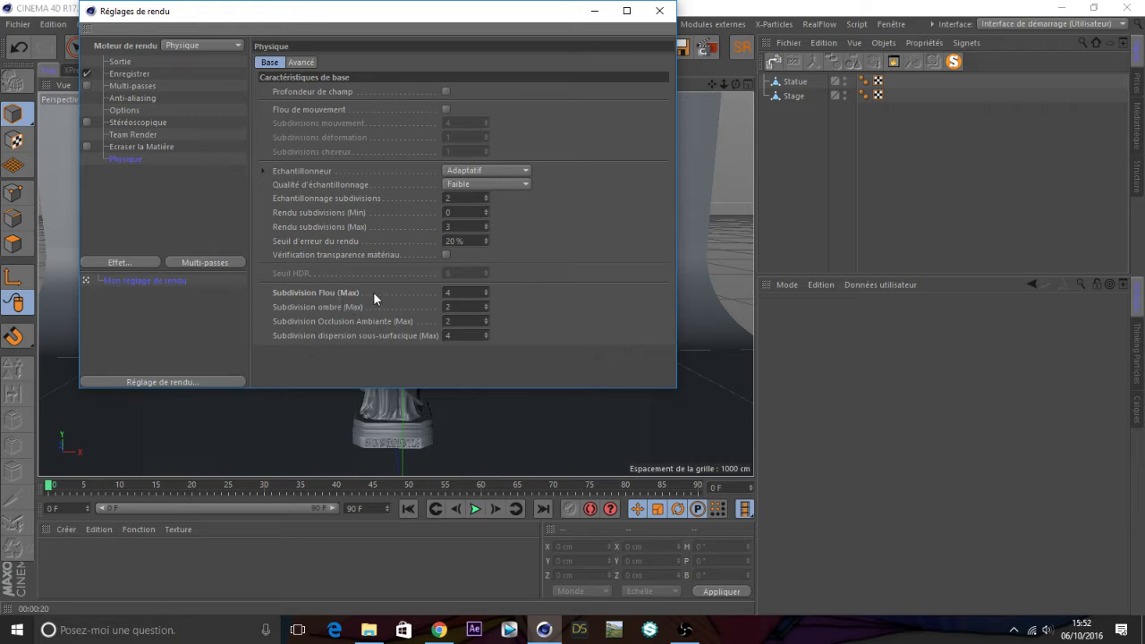
left_click(660, 10)
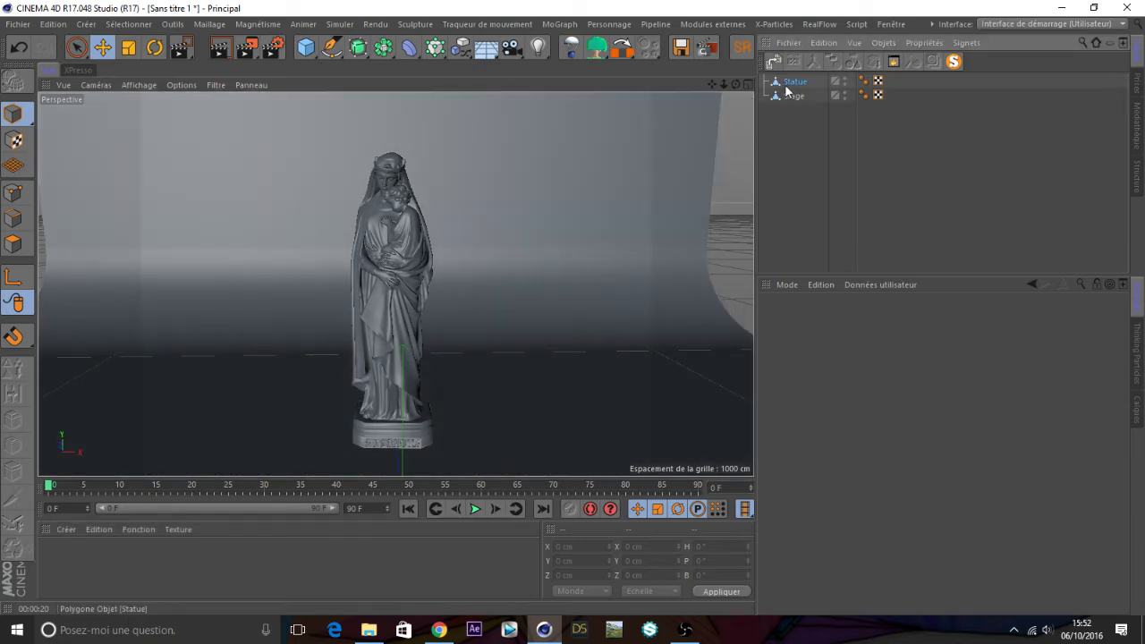
Create a new material, disable its Couleur channel and open its Réflexion channel
left_click(493, 238)
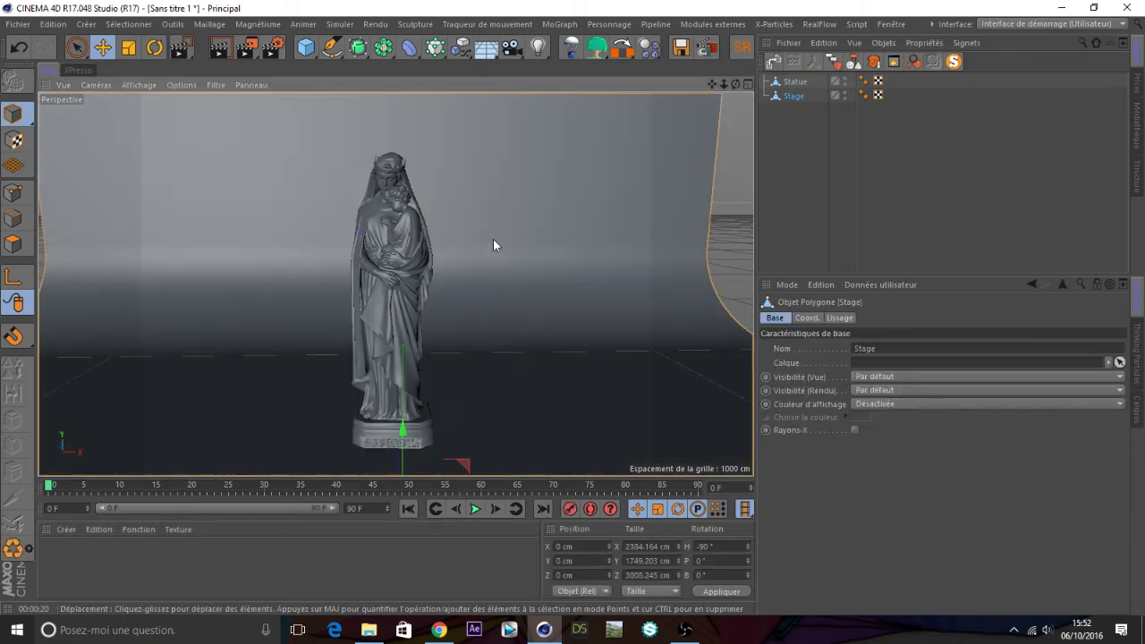
left_click(803, 84)
double_click(125, 556)
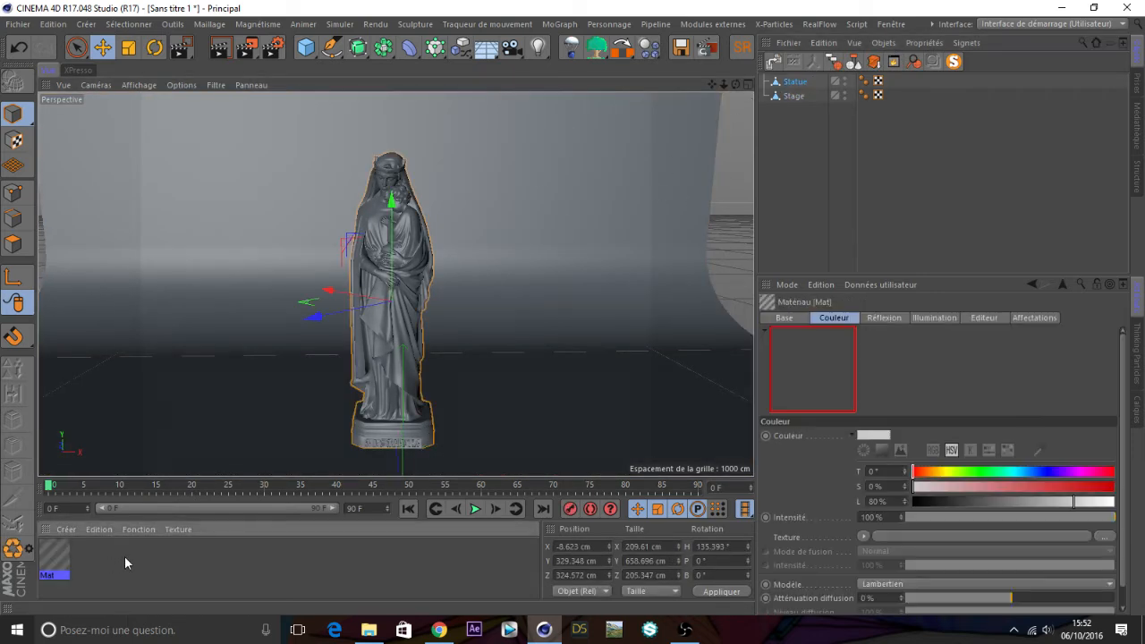
double_click(55, 556)
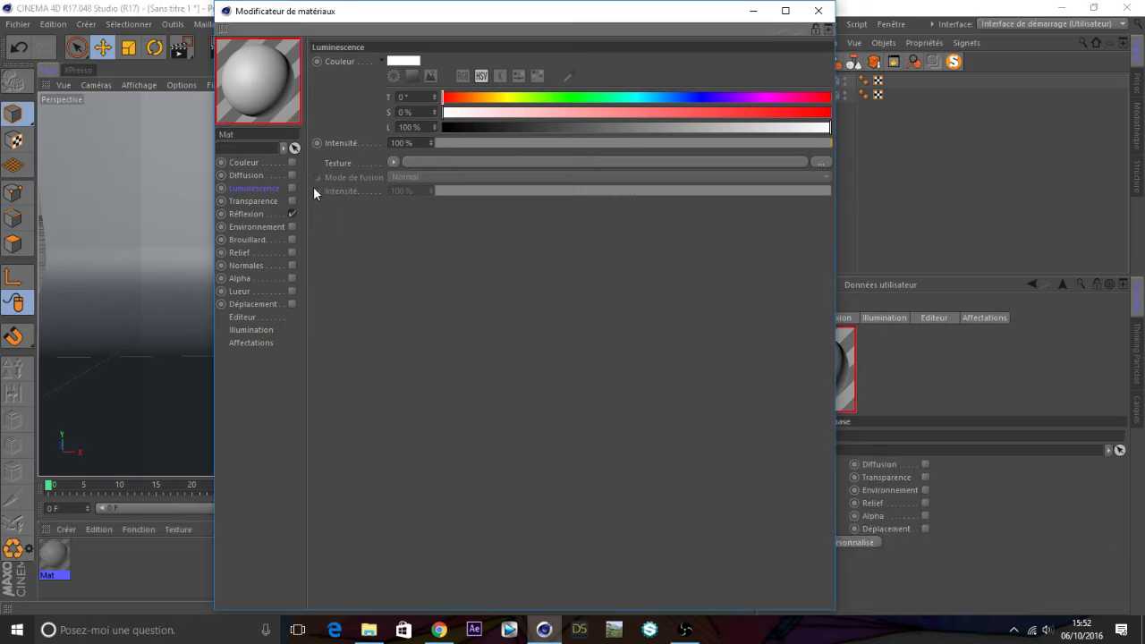
left_click(259, 214)
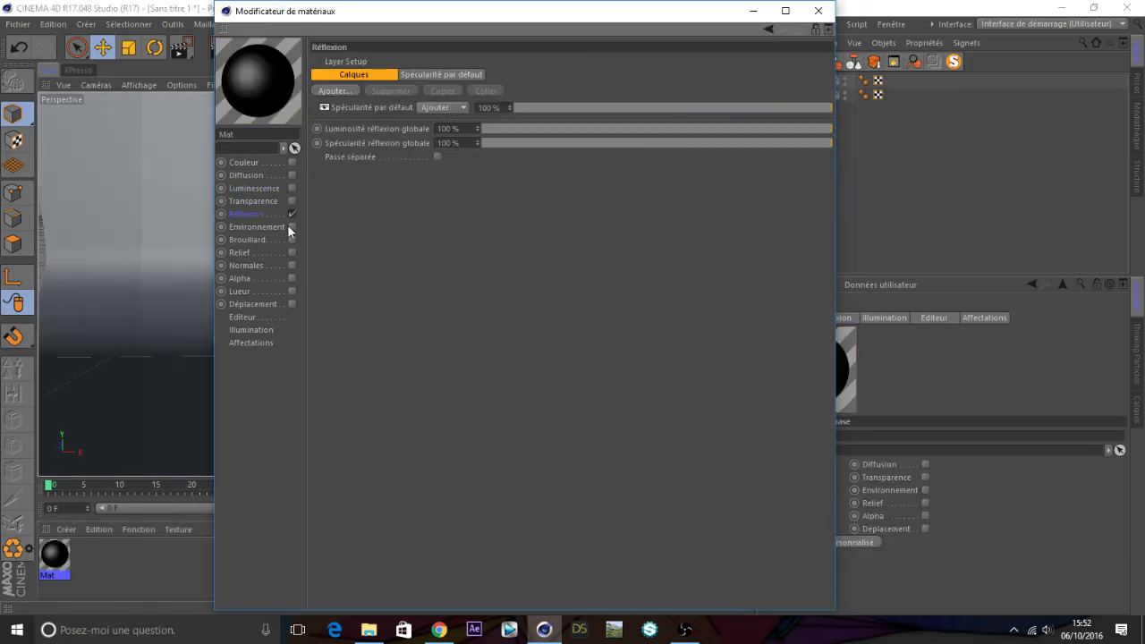
Rename the material's default specular reflection layer to Diffuse
left_click(379, 108)
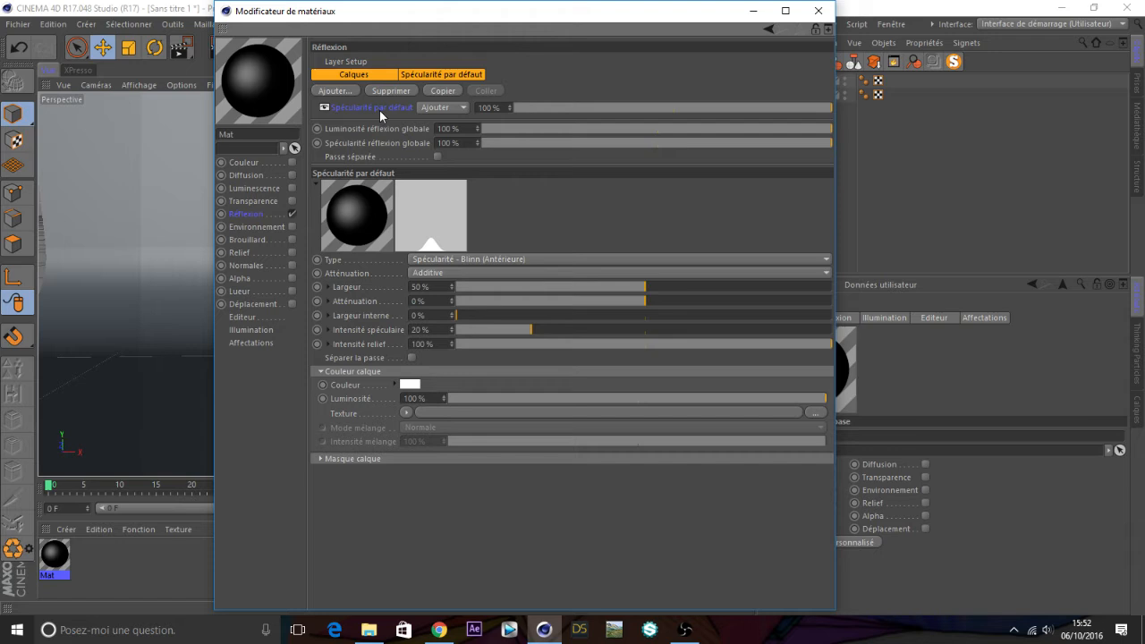
double_click(380, 108)
type("Diffuse")
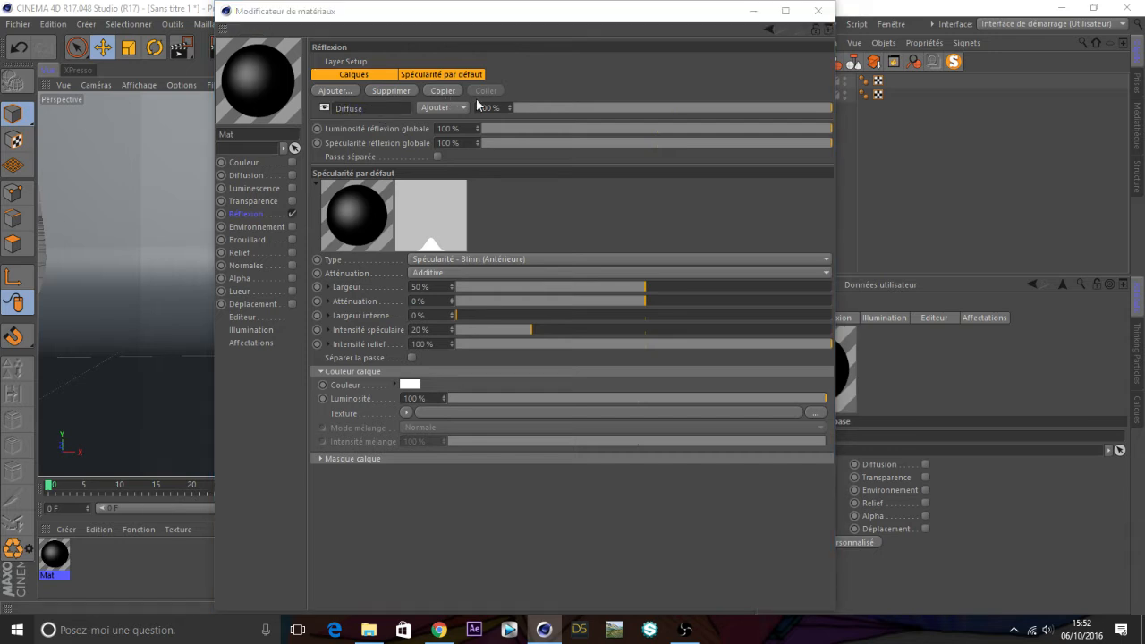
key("Return")
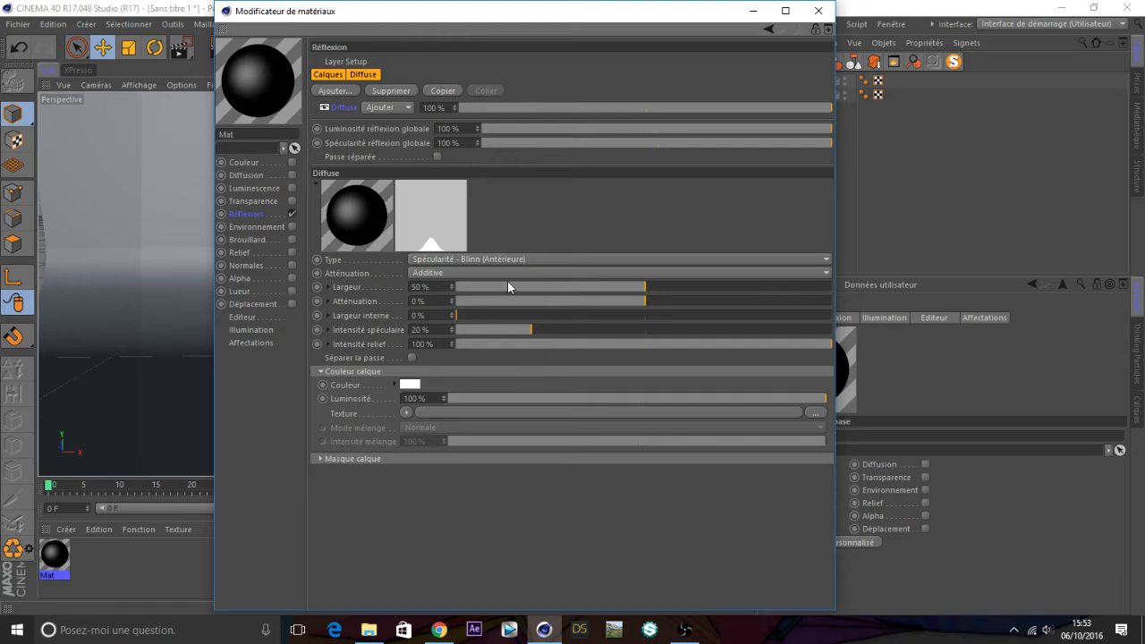
Set the Diffuse layer's type to Lambertien (Diffusion) and its reflection intensity to 100 %
left_click(433, 261)
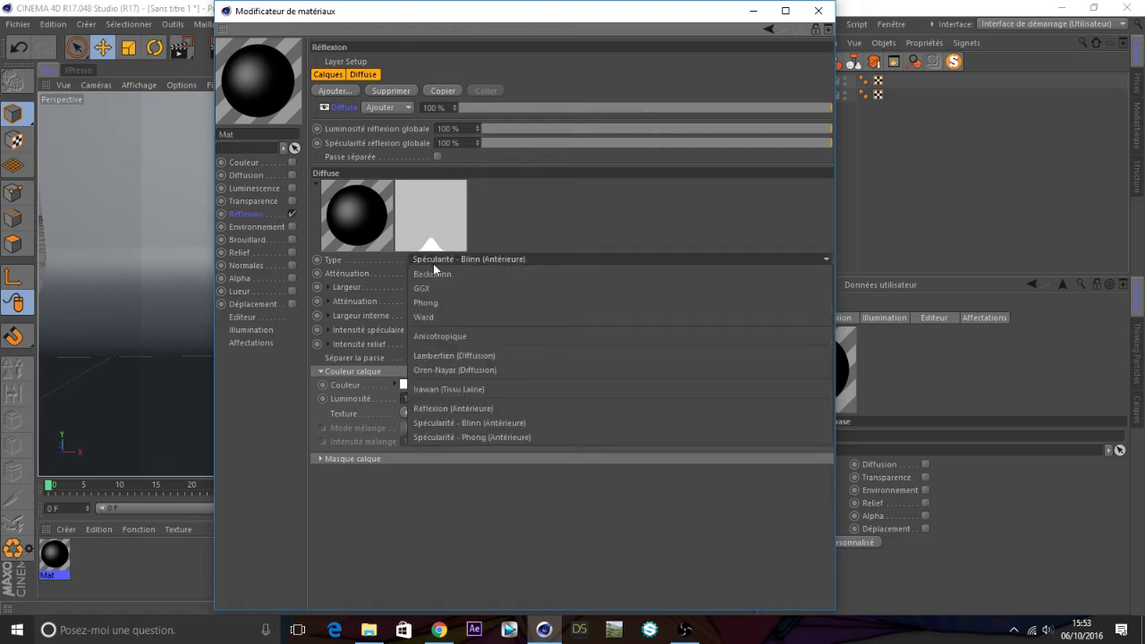
left_click(451, 356)
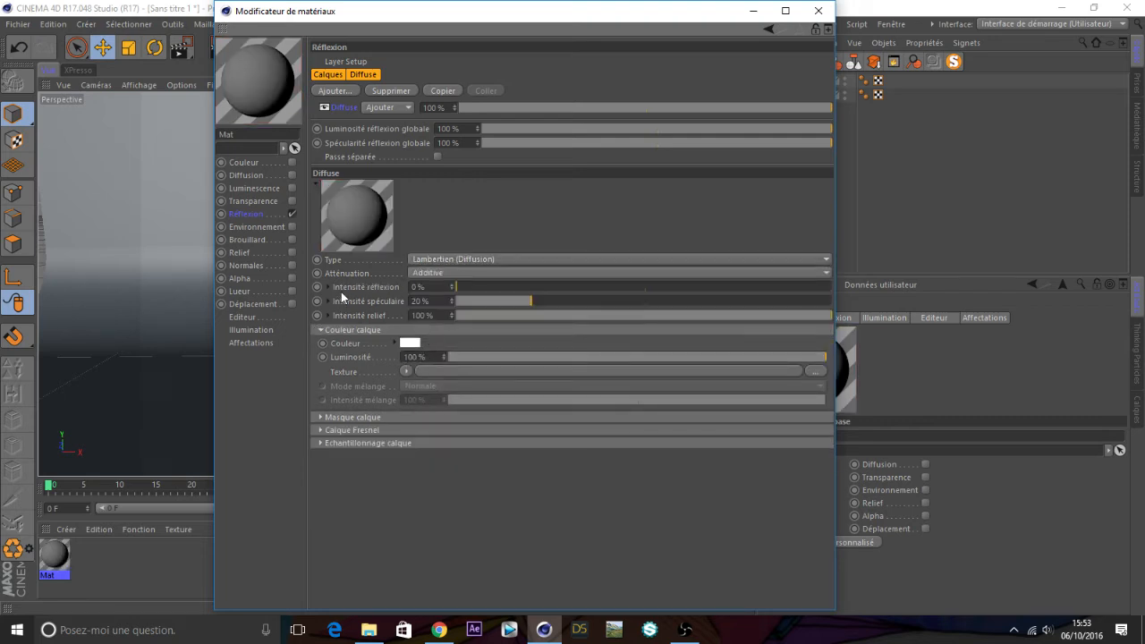
left_click_drag(472, 284, 846, 299)
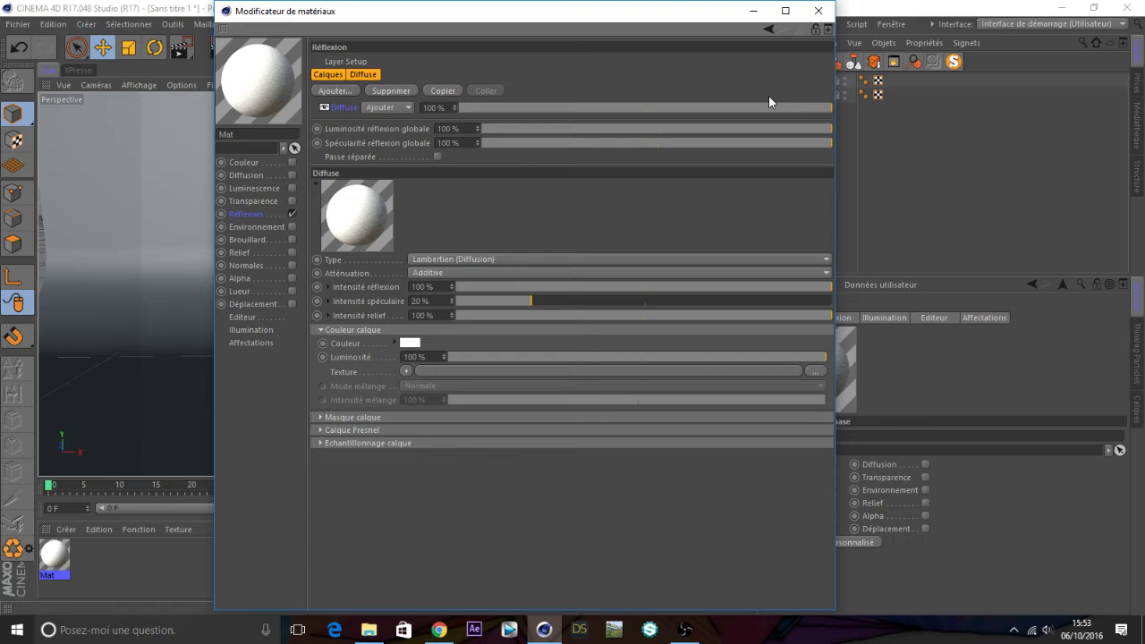
left_click(808, 12)
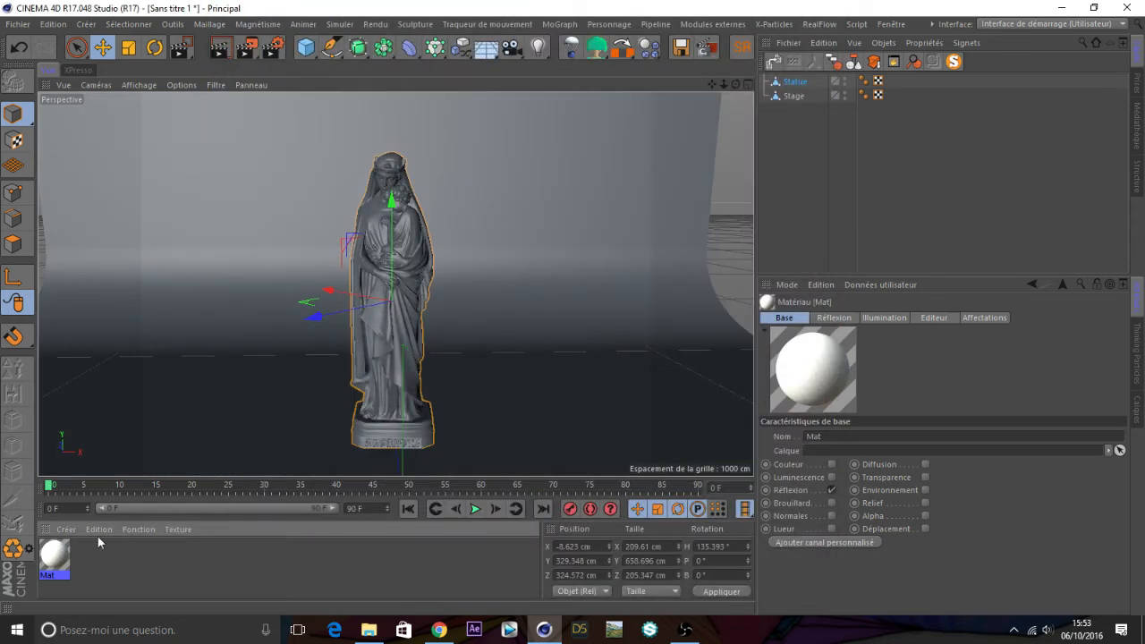
Apply the white diffuse material to both the statue and the stage
left_click_drag(226, 450, 425, 240)
left_click_drag(54, 577, 530, 214)
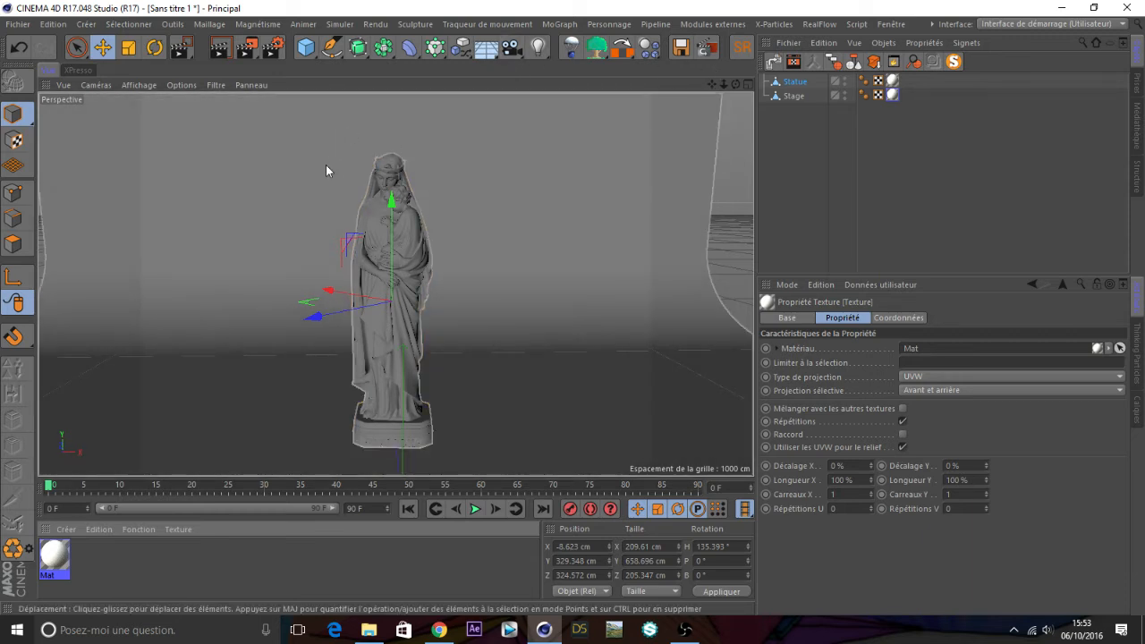
Add a Polygone primitive oriented +Z, raise it to about Y 423 cm and shift it beside the statue to about X -175 cm
left_click(314, 53)
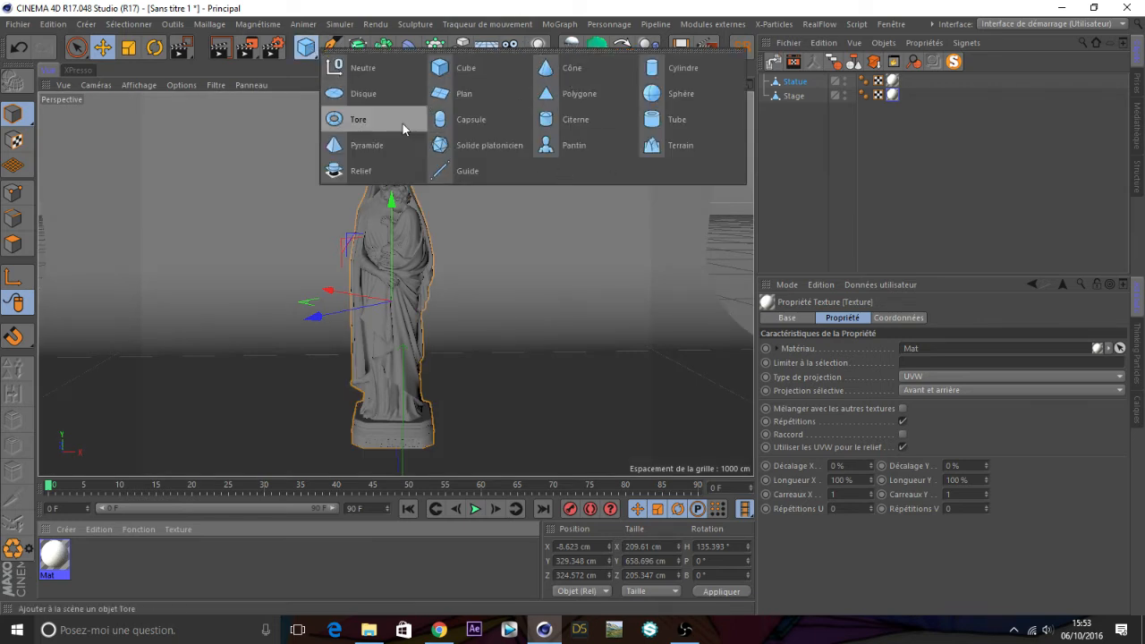
left_click(572, 94)
left_click_drag(395, 479, 394, 295)
left_click(916, 404)
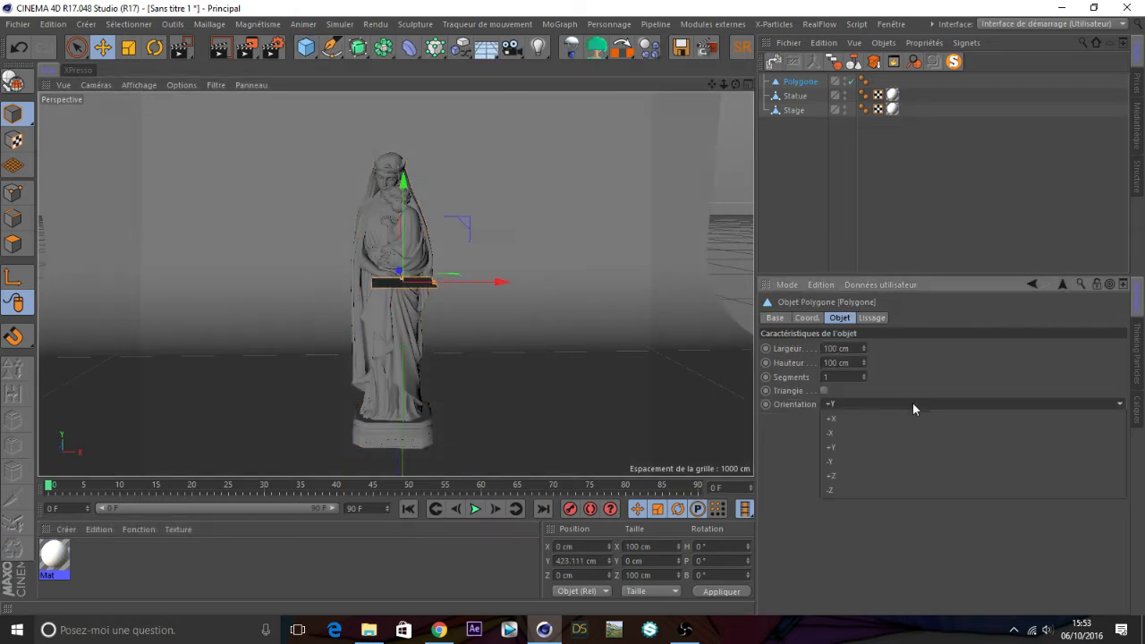
left_click(857, 476)
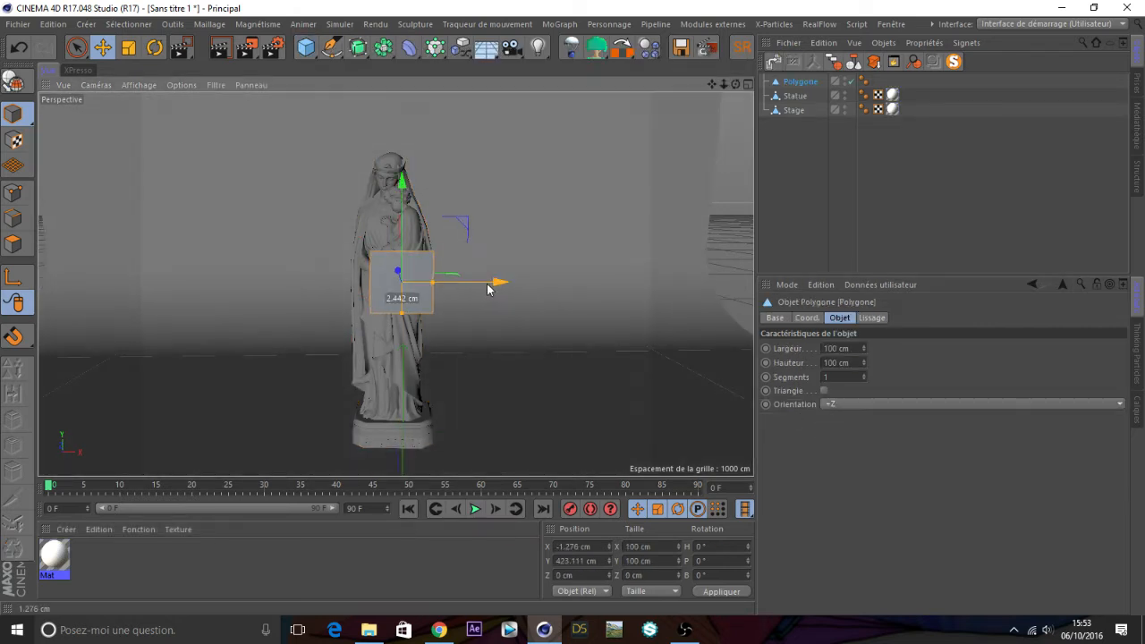
left_click_drag(491, 288, 399, 288)
Add a Cible tag to the polygon and assign Statue as its target
right_click(801, 81)
mouse_move(763, 19)
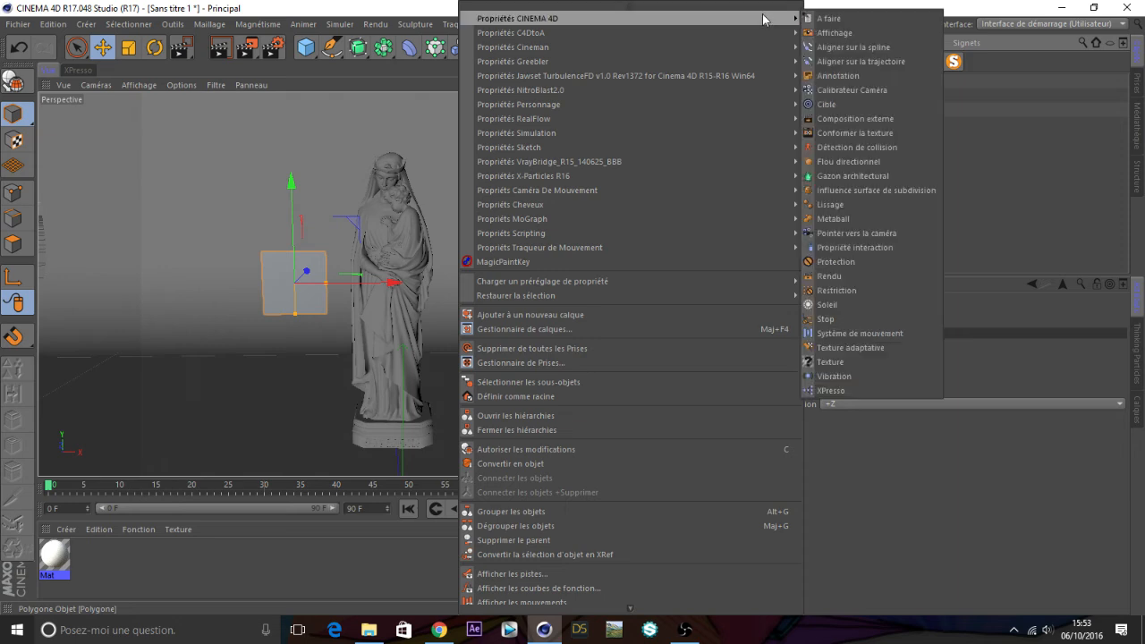
left_click(828, 103)
left_click_drag(791, 96, 885, 348)
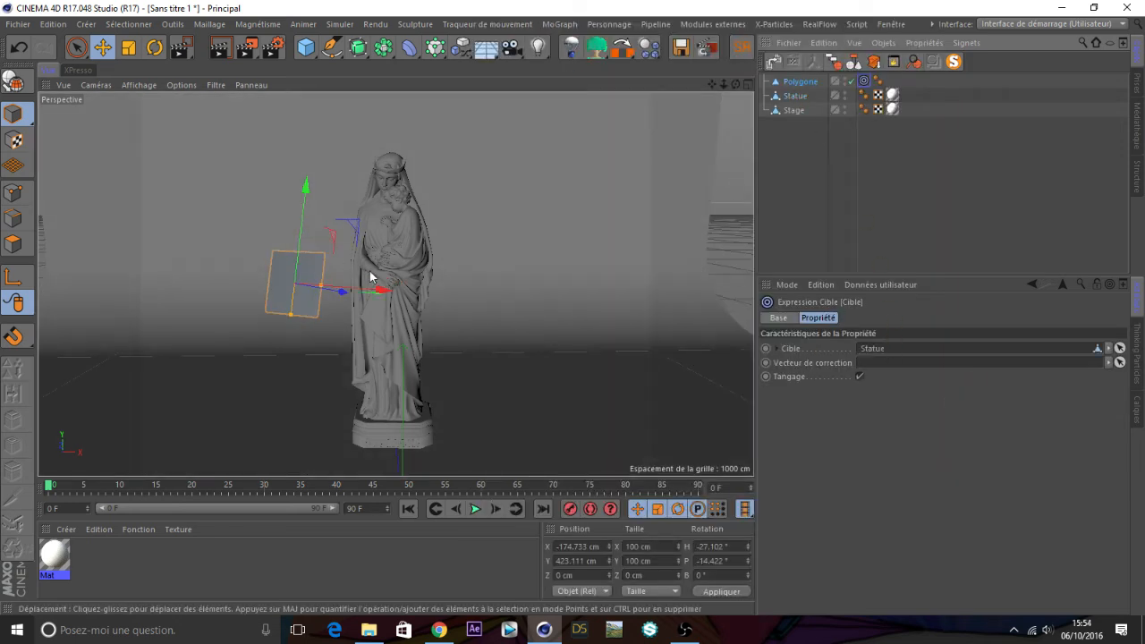
Scale the polygon to about 262 cm and place it up and in front of the statue, at about X -368, Y 554, Z -167 cm
left_click_drag(341, 299, 118, 167)
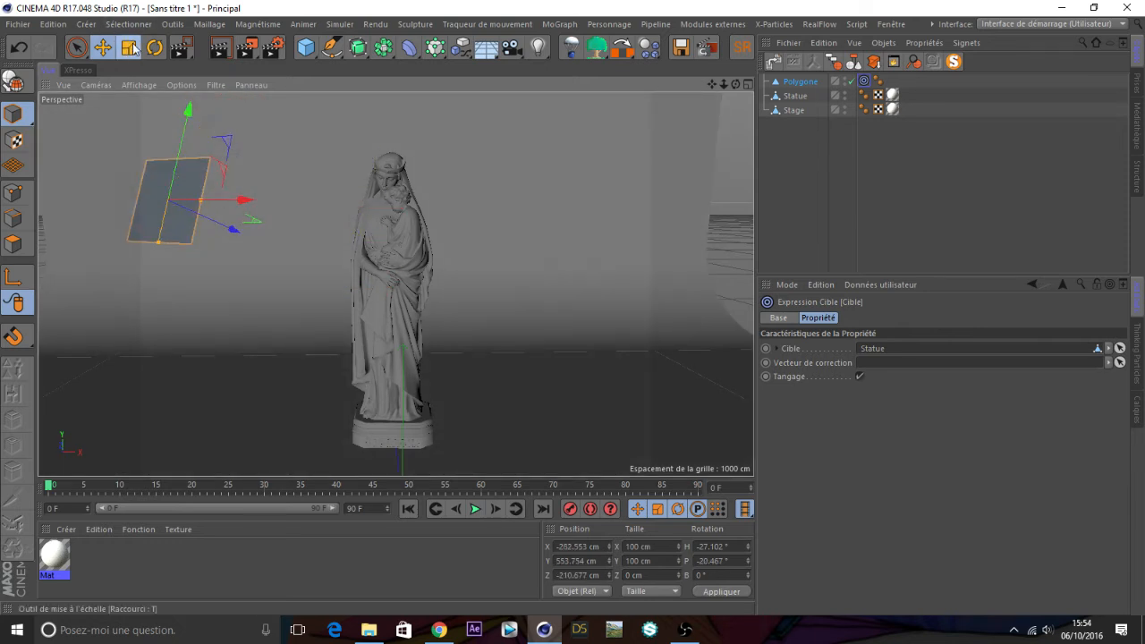
left_click(128, 47)
left_click_drag(311, 169, 429, 170)
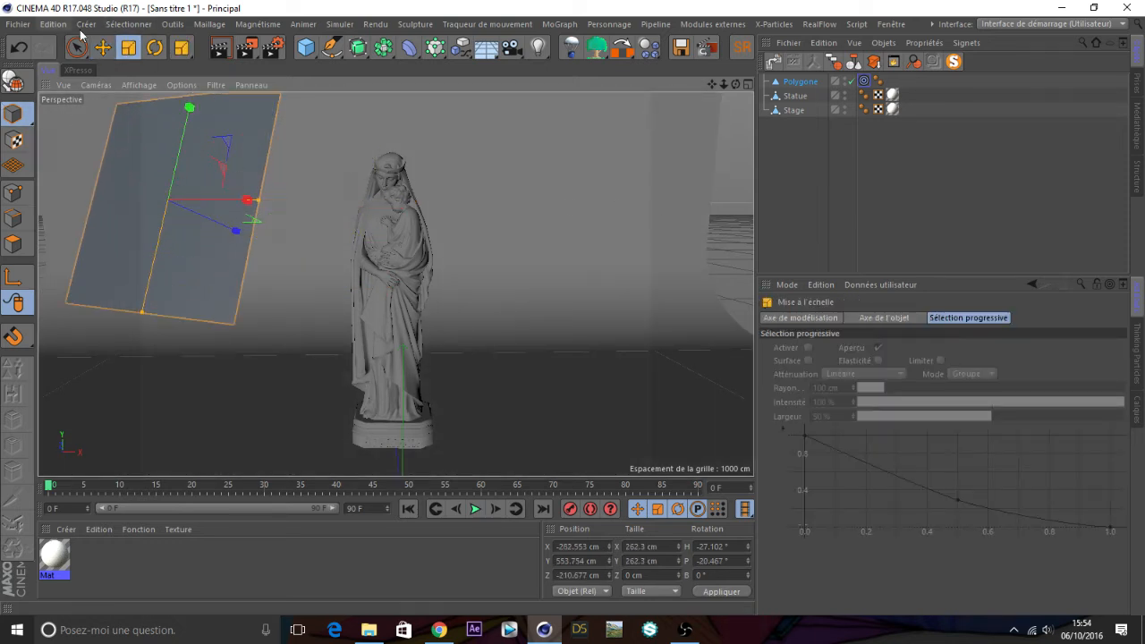
left_click(102, 47)
left_click_drag(203, 205, 125, 202)
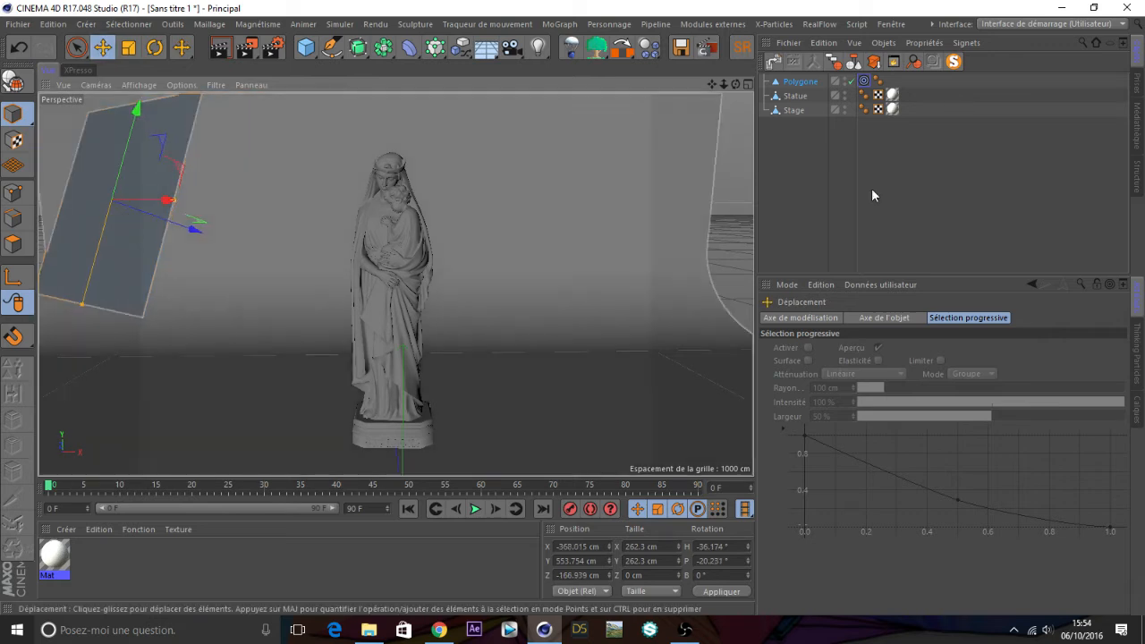
Create a second material with only the Luminescence channel enabled and apply it to the polygon
double_click(156, 571)
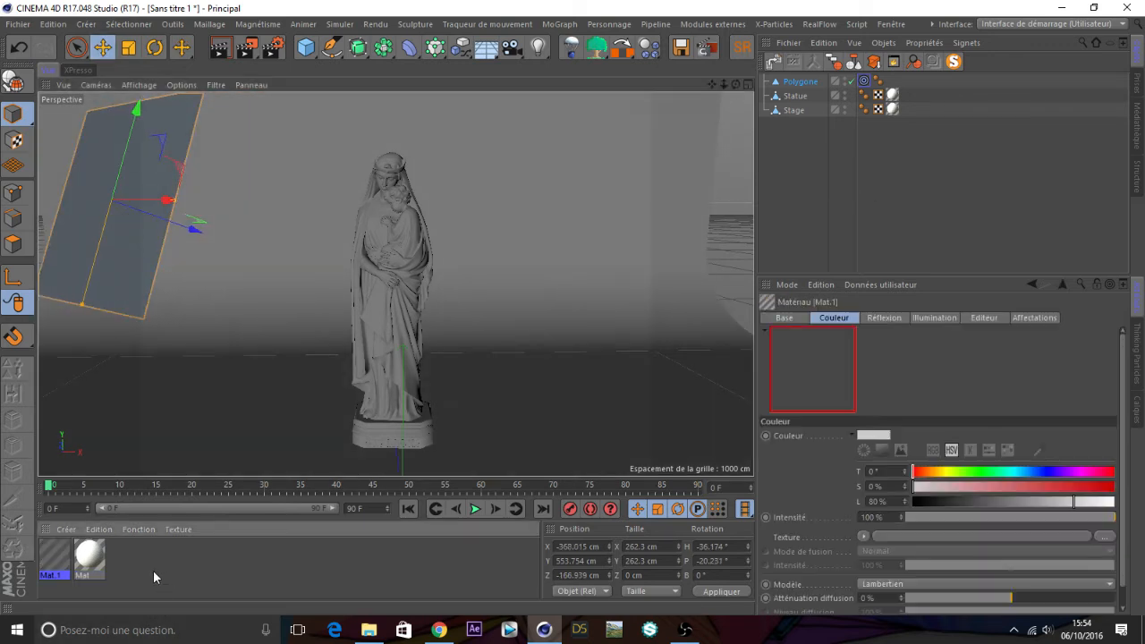
double_click(60, 555)
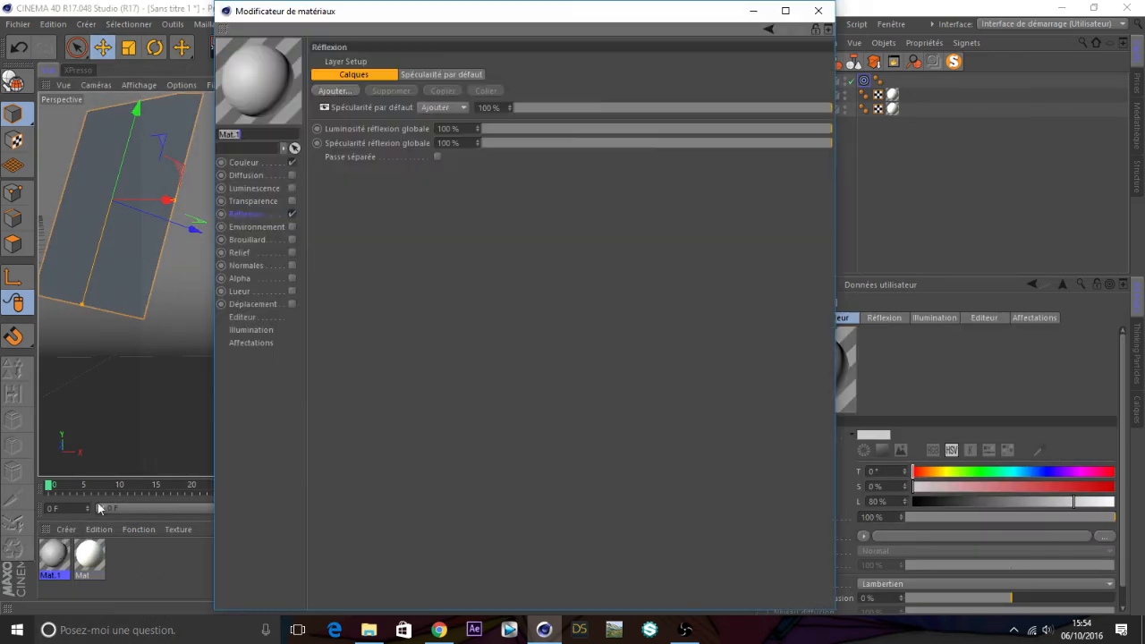
left_click(292, 162)
left_click(291, 214)
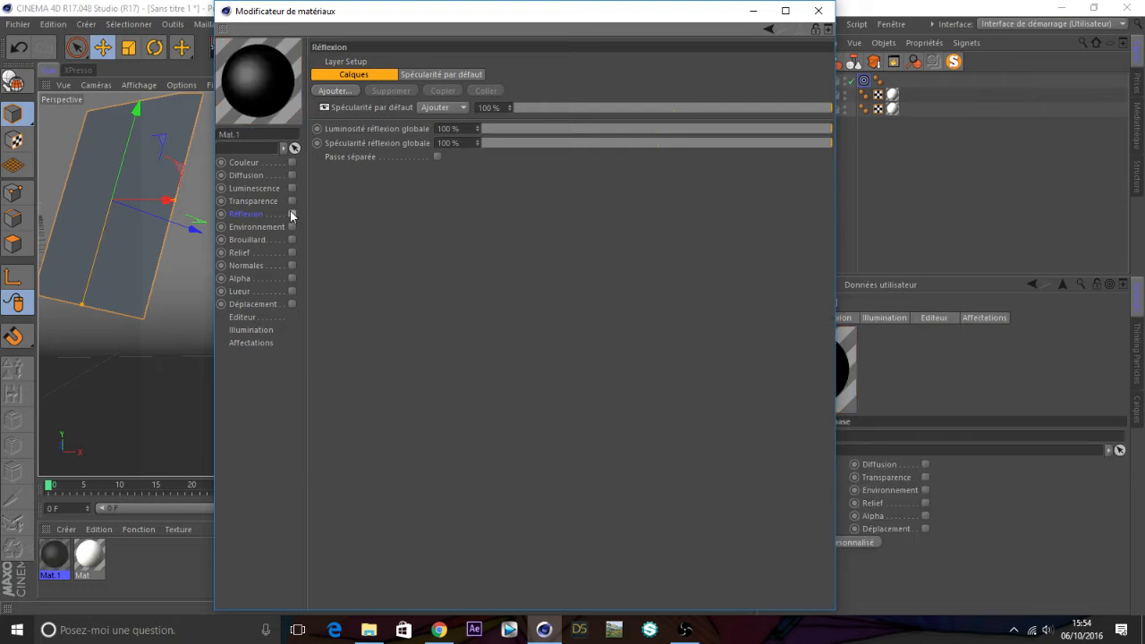
left_click(291, 188)
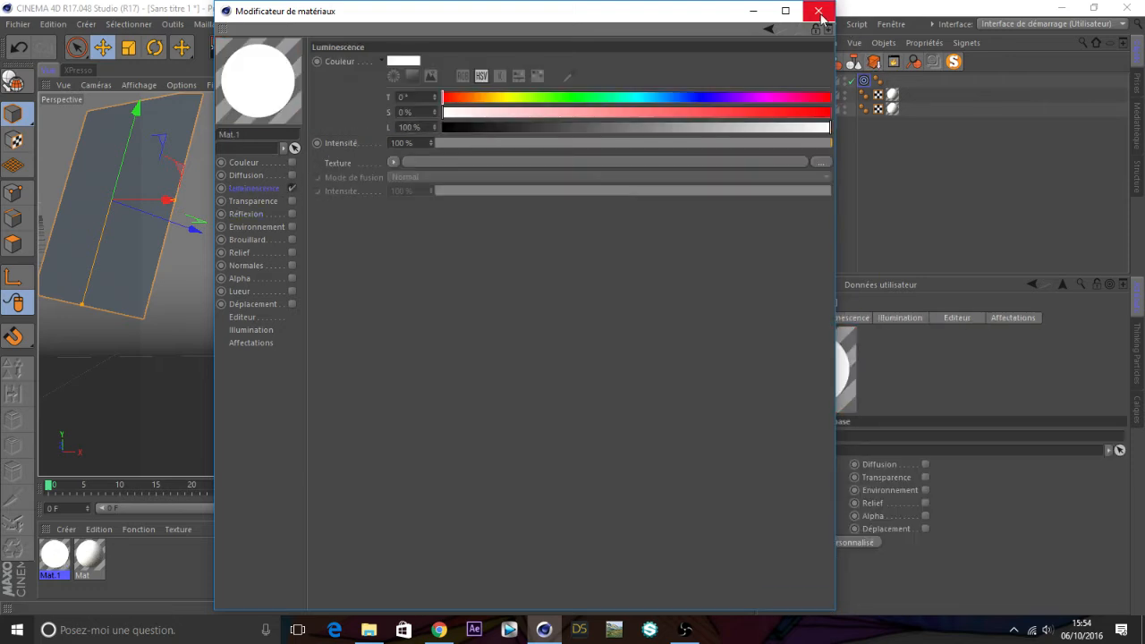
left_click(818, 11)
left_click_drag(54, 557, 801, 82)
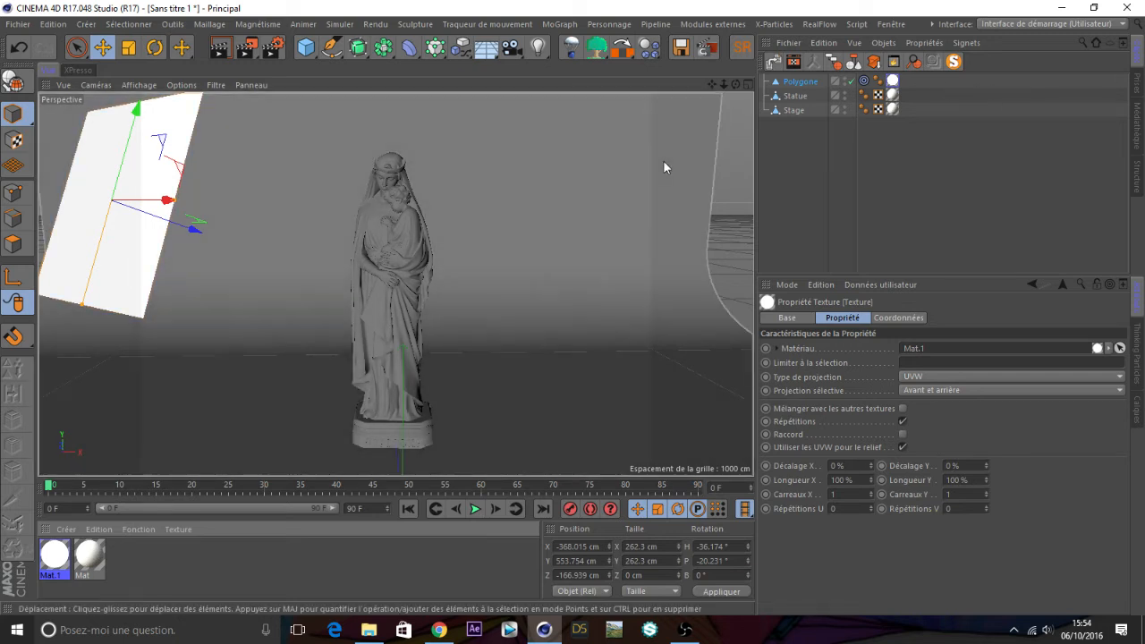
Check the render settings and run a test render of the region around the statue
left_click(273, 48)
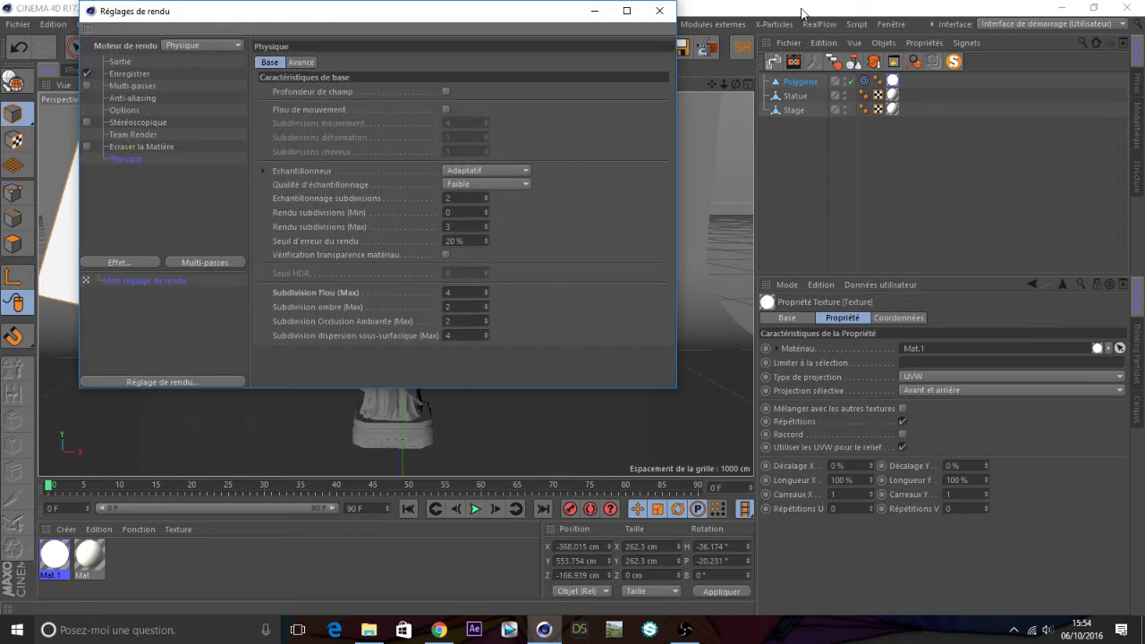
left_click(659, 10)
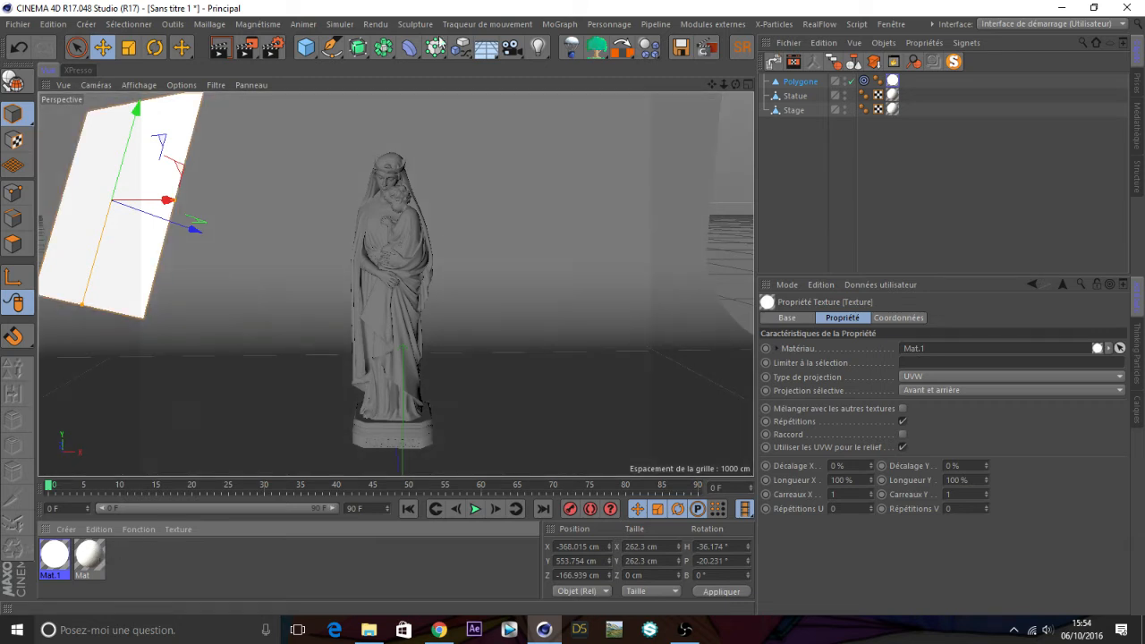
left_click_drag(246, 48, 295, 87)
left_click_drag(468, 143, 297, 466)
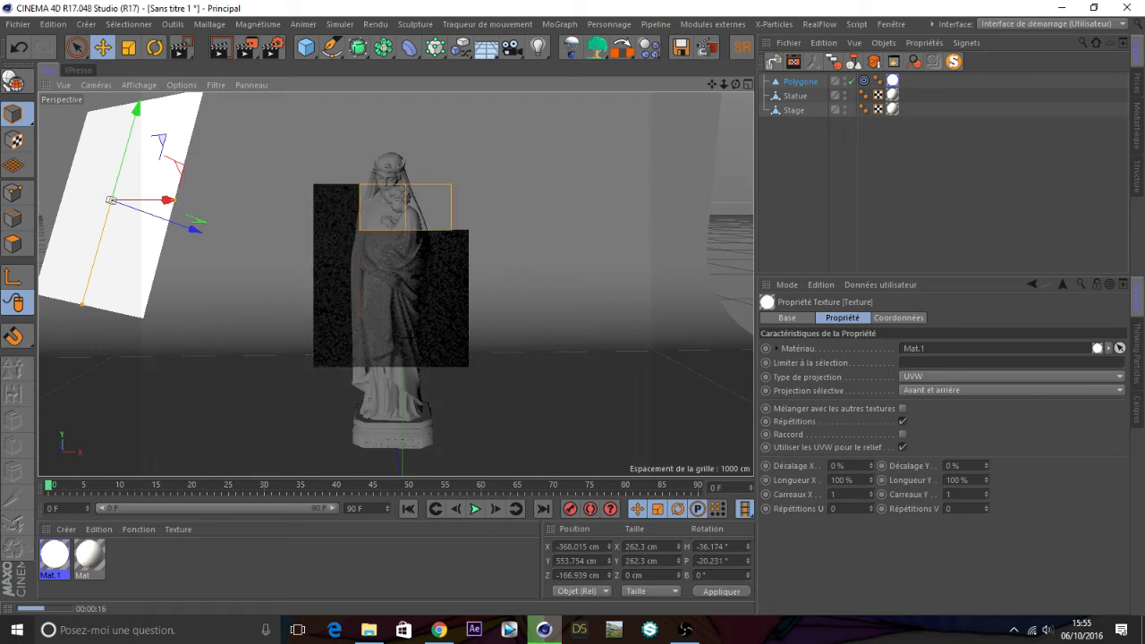
left_click(806, 200)
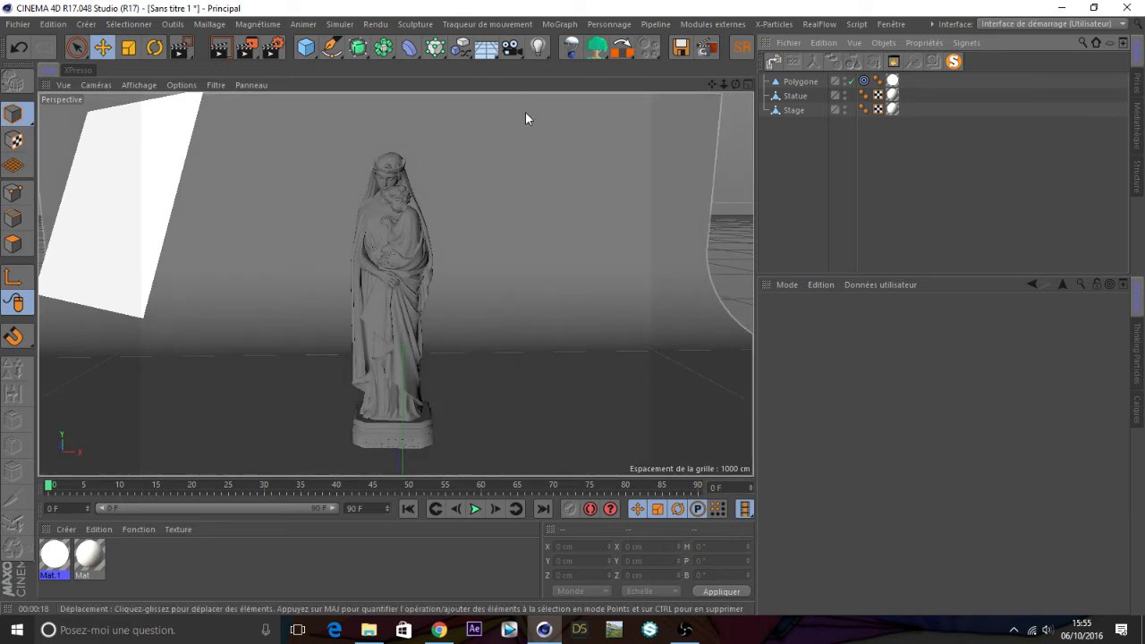
Add a camera, enable Exposition in its physical render properties and adjust its ISO
left_click(511, 46)
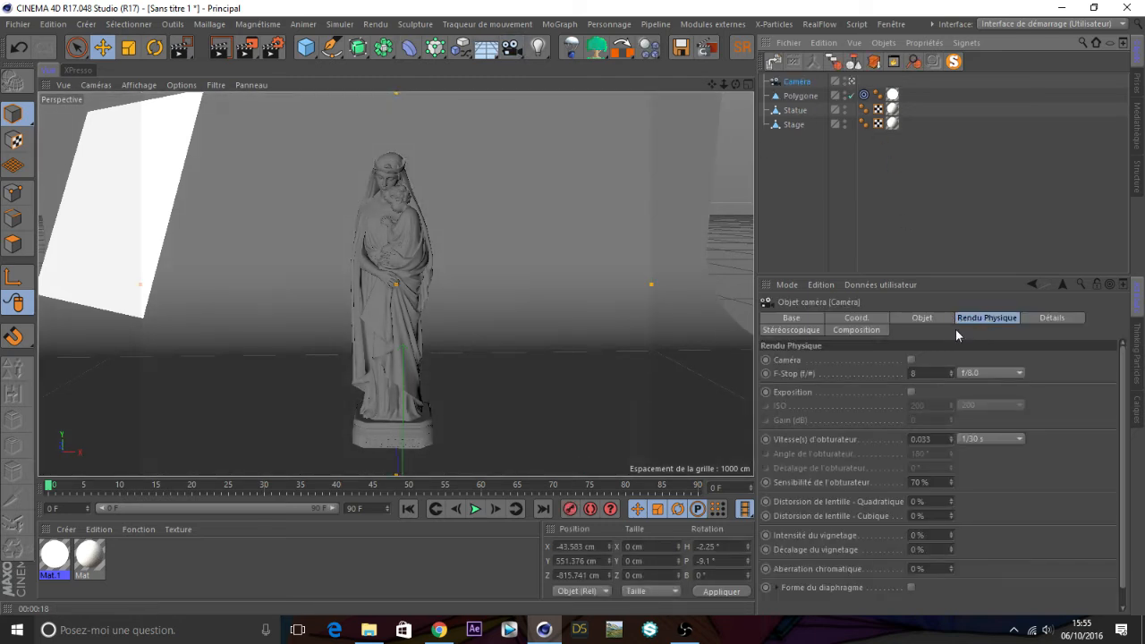
left_click(911, 392)
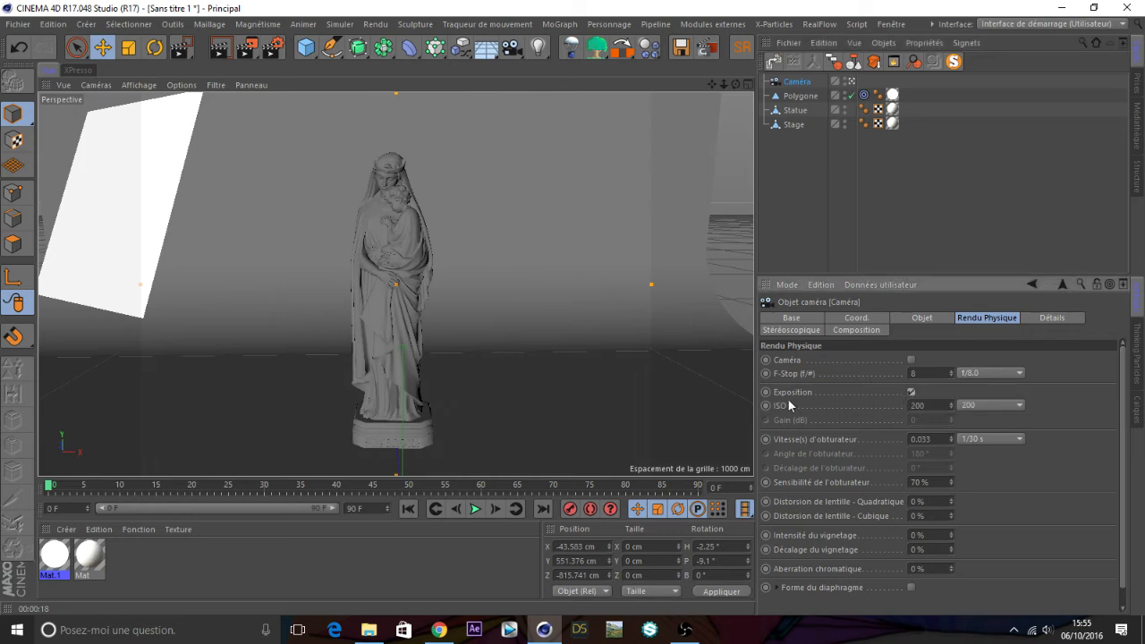
left_click_drag(950, 405, 950, 394)
left_click(780, 163)
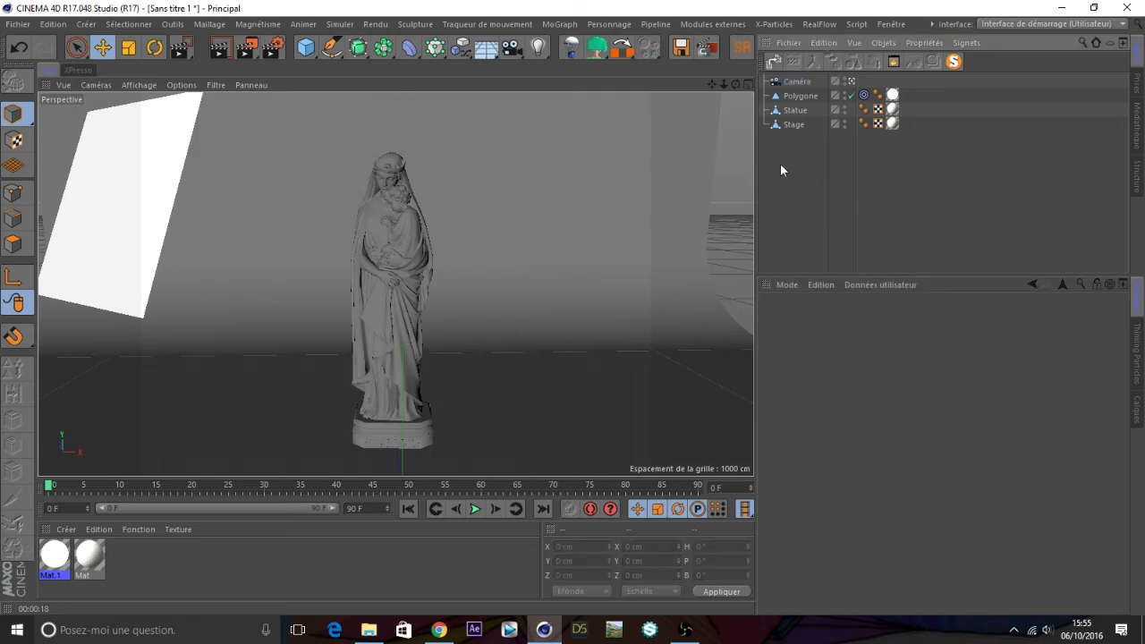
Set the Physical renderer's sampler to Progressif and test-render the region around the statue
left_click(273, 48)
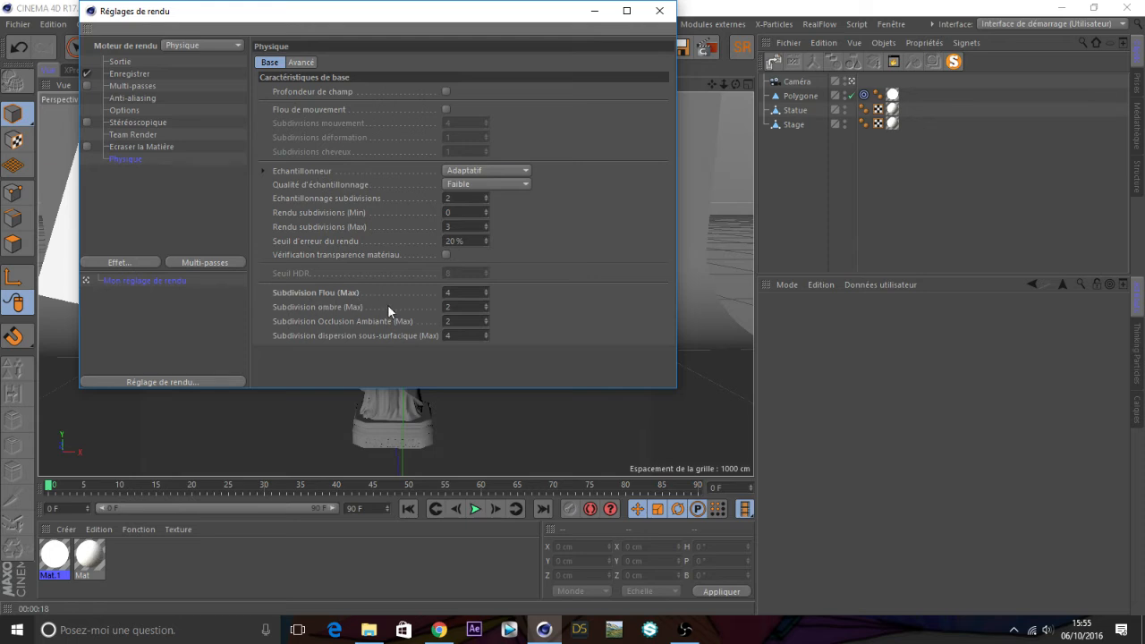
left_click(467, 171)
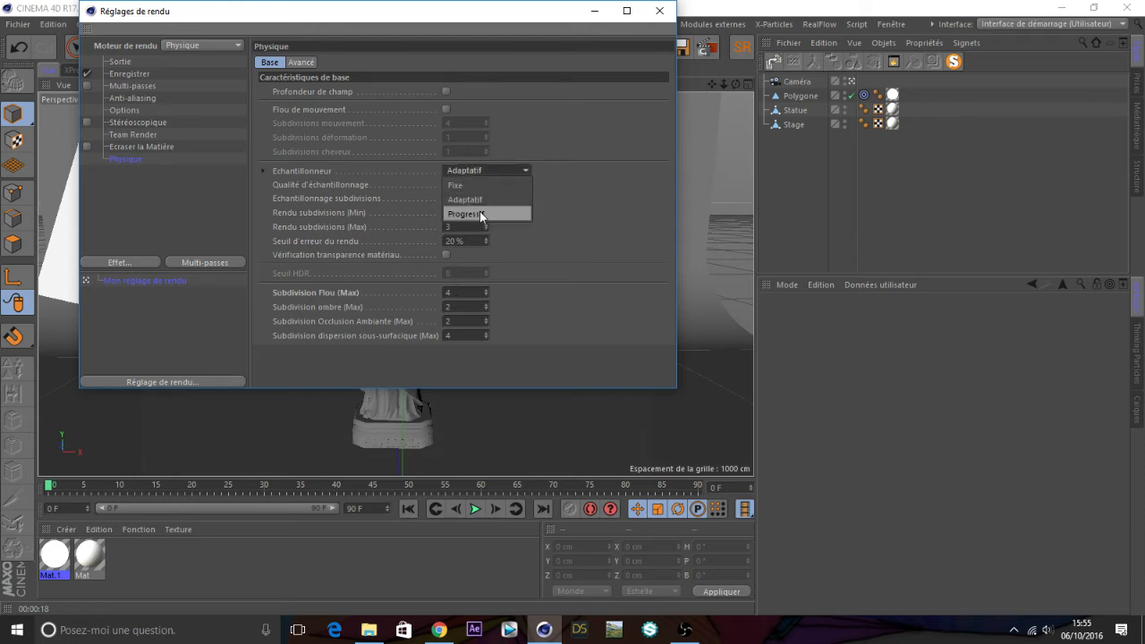
left_click(480, 213)
left_click(660, 11)
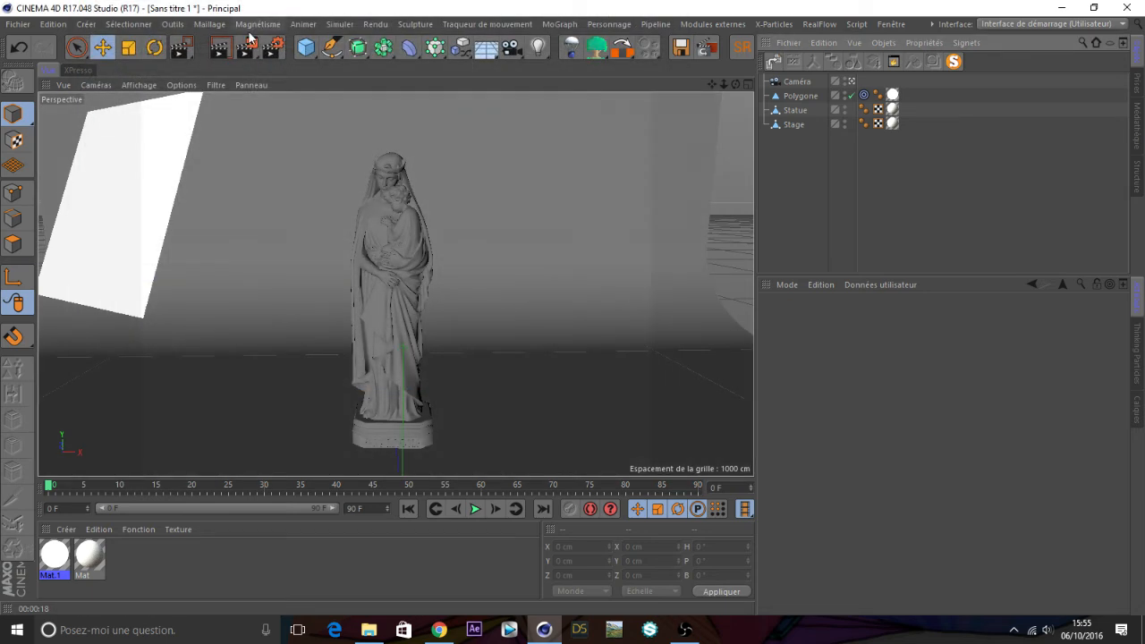
left_click_drag(482, 127, 310, 460)
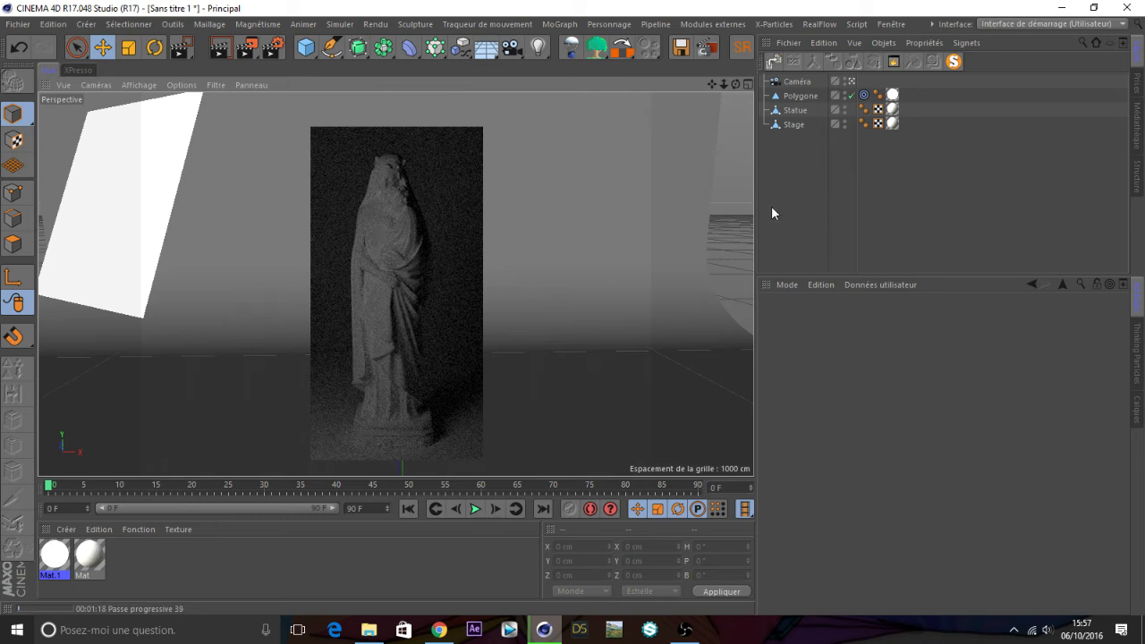
left_click(798, 203)
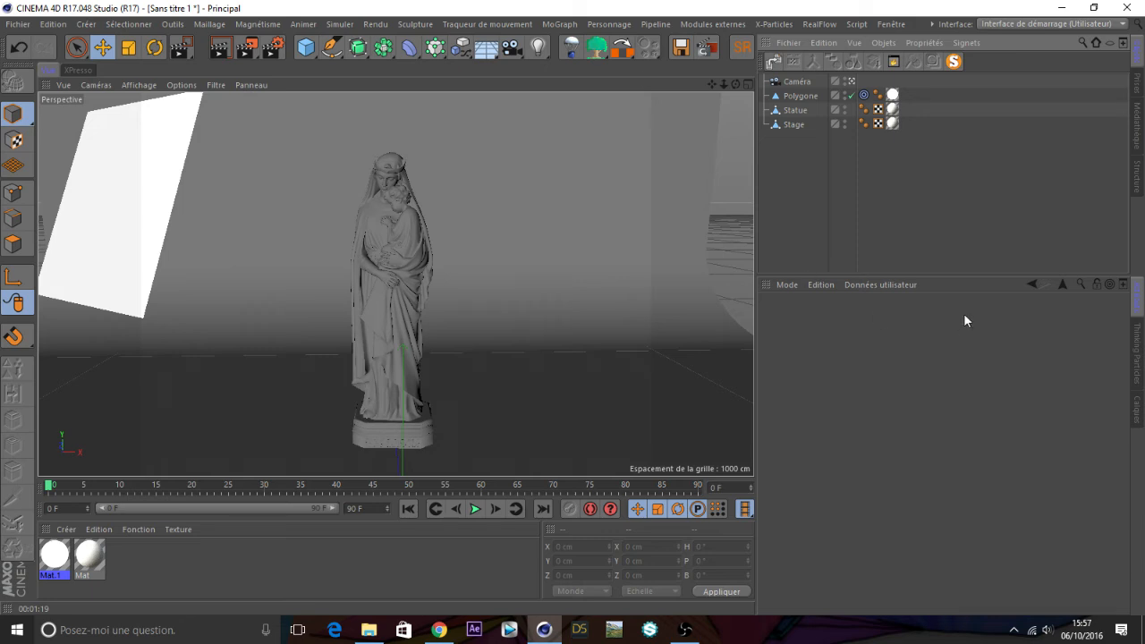
Set a maximum subdivision value to 5 in the Physical render settings
left_click(269, 49)
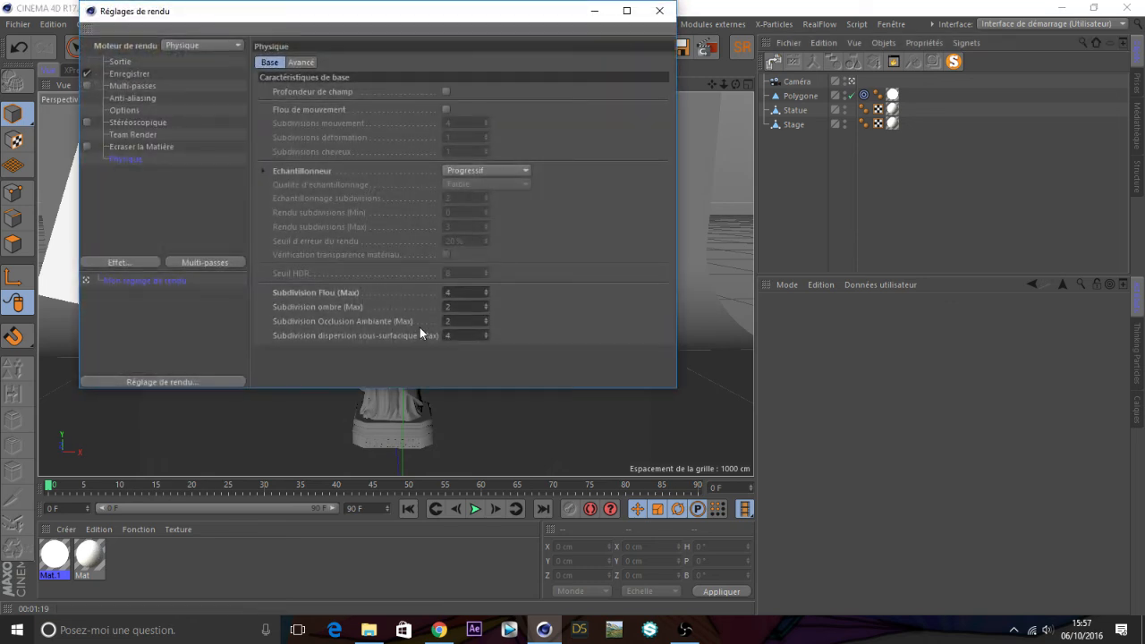
key("Tab")
type("5")
key("Return")
left_click(660, 15)
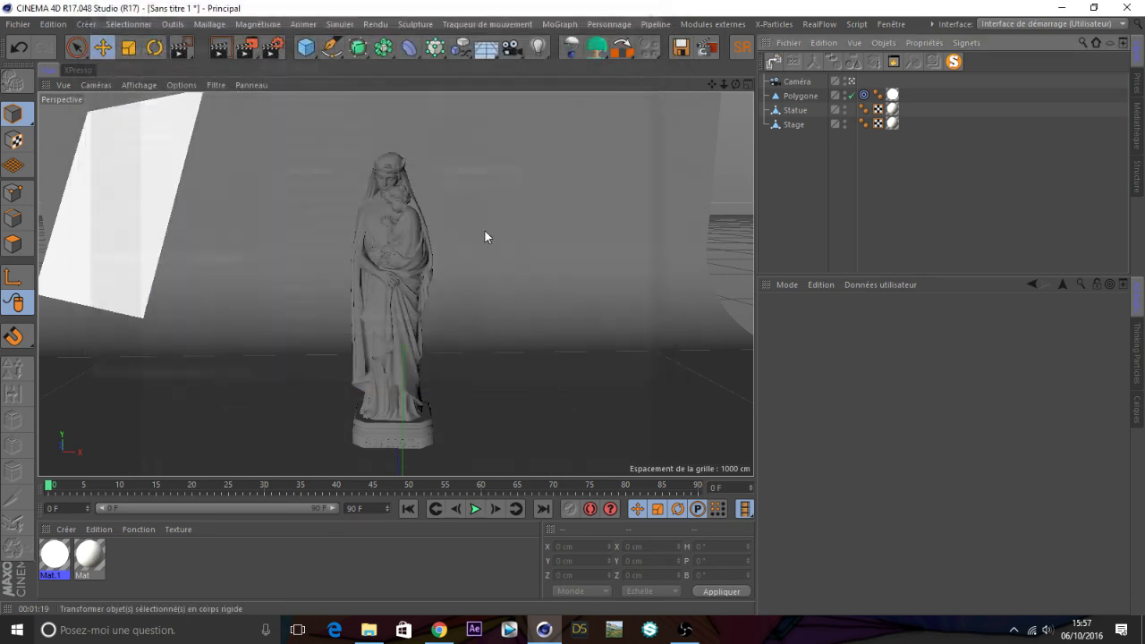
Change the layer colour of the statue and stage material's diffuse reflection to light blue with a hue of 193°
double_click(79, 567)
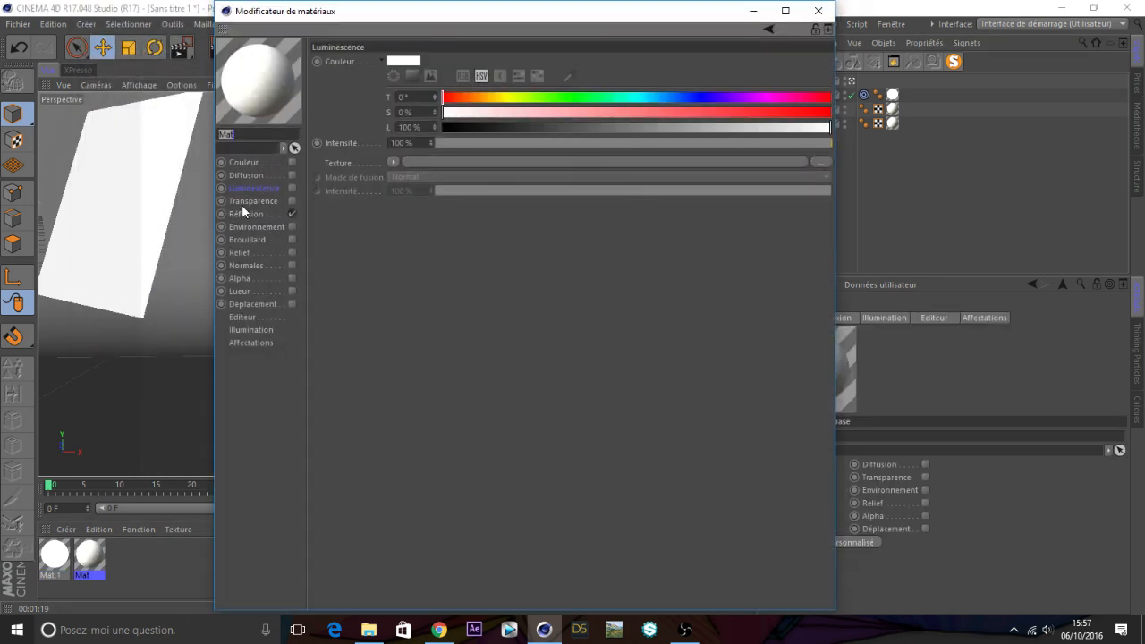
left_click(244, 214)
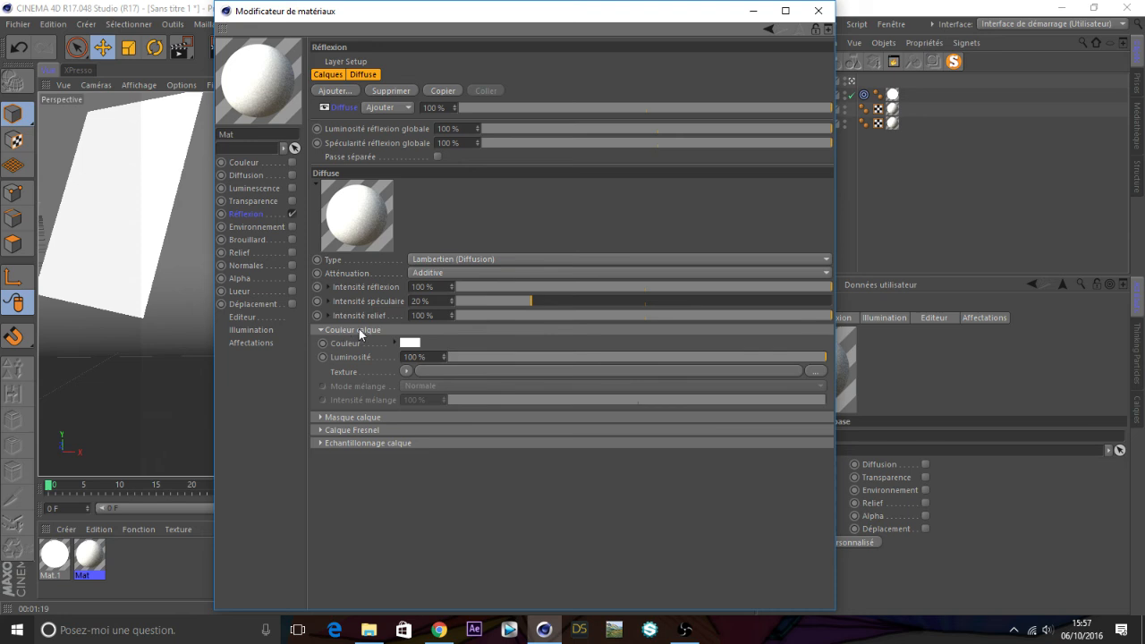
left_click(409, 343)
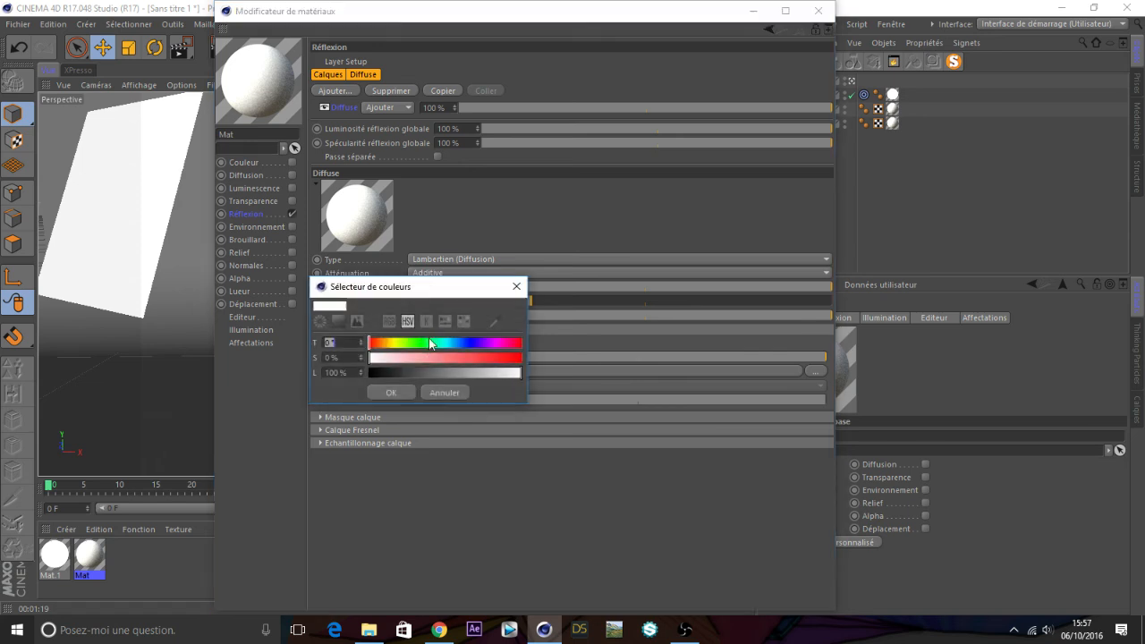
left_click(435, 358)
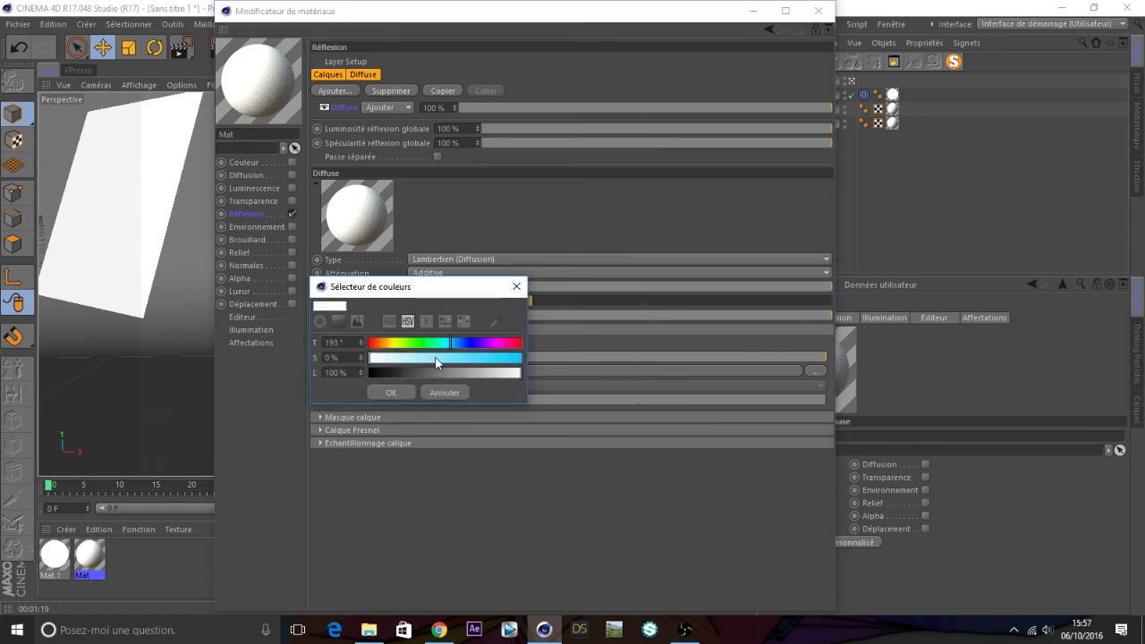
left_click(394, 393)
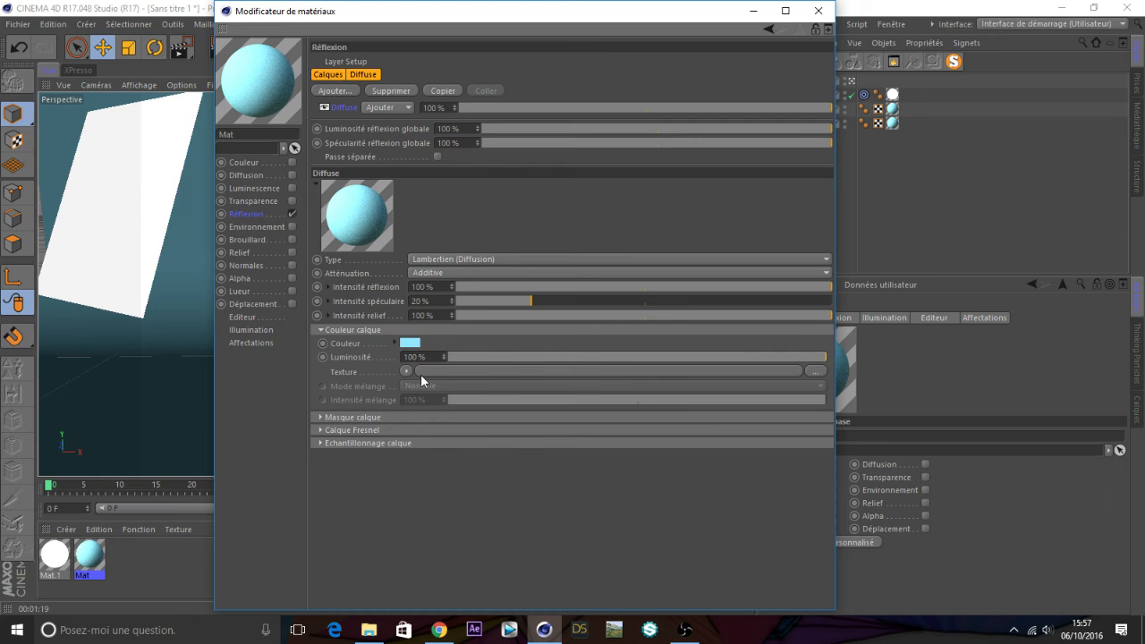
Review the reflection layer types available for the blue material without adding one, and close the material editor
left_click(335, 91)
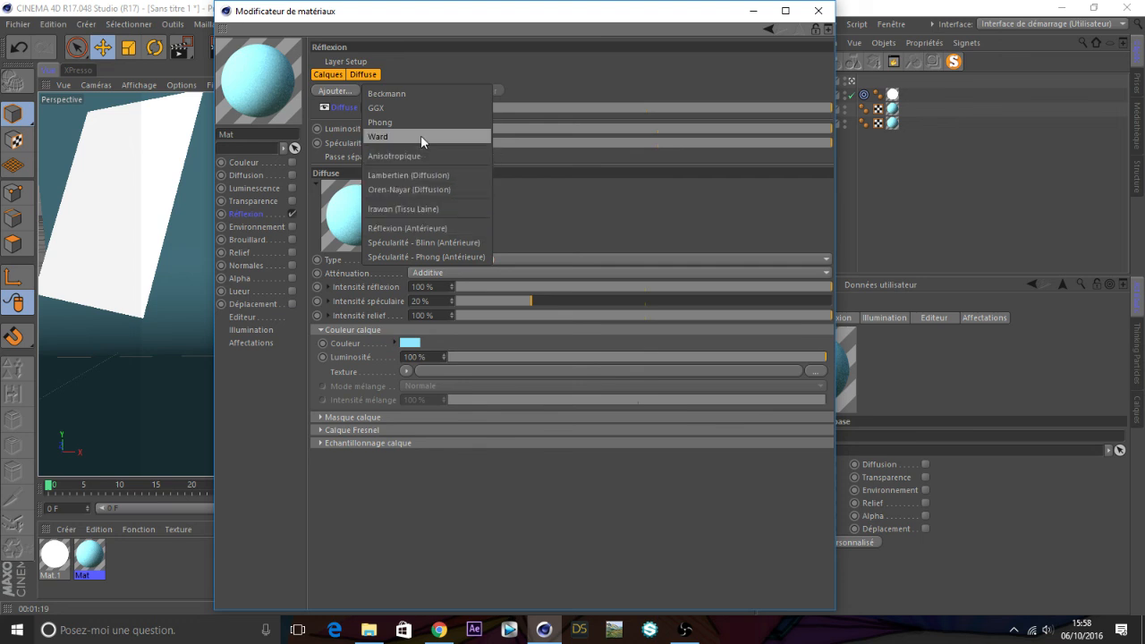
left_click(617, 242)
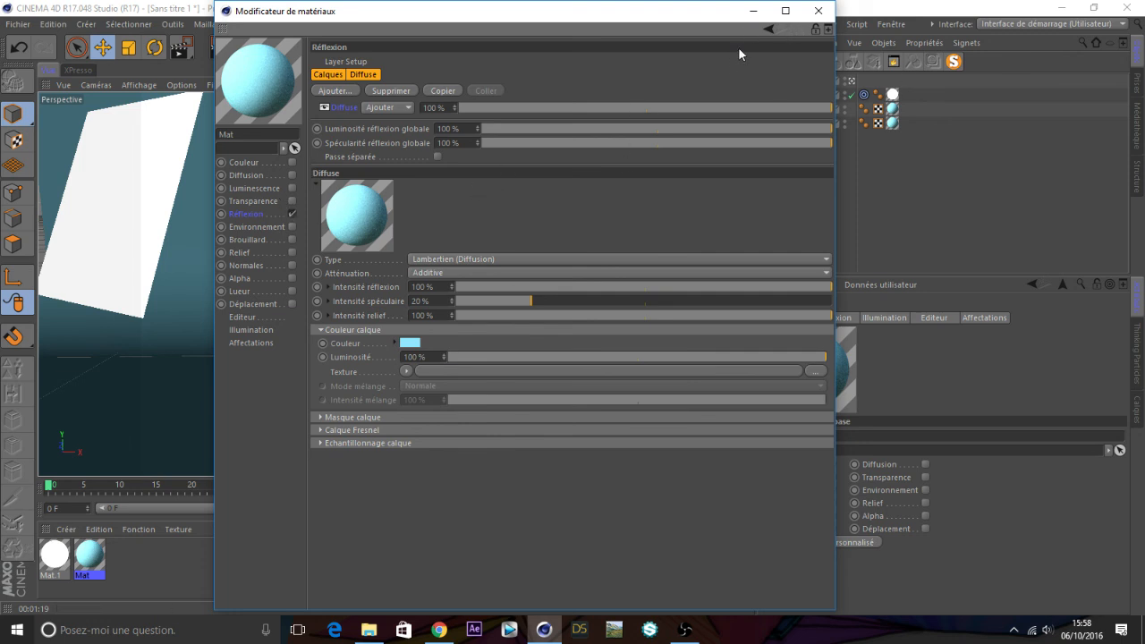
left_click(818, 11)
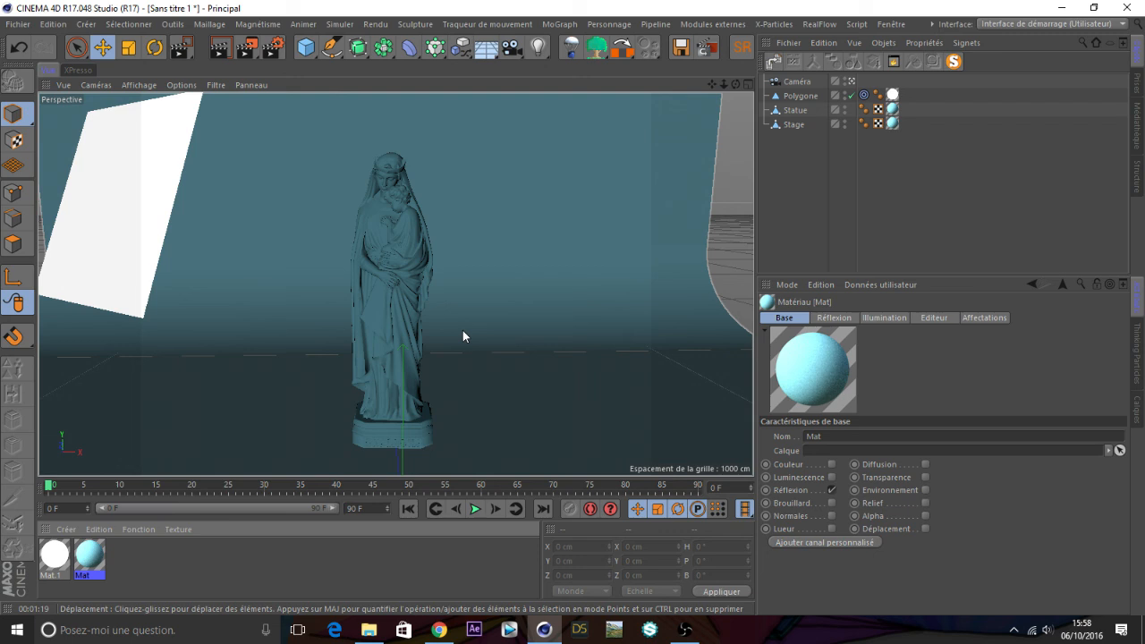
Select the luminous polygon and show the properties of its Mat.1 texture tag
left_click(809, 96)
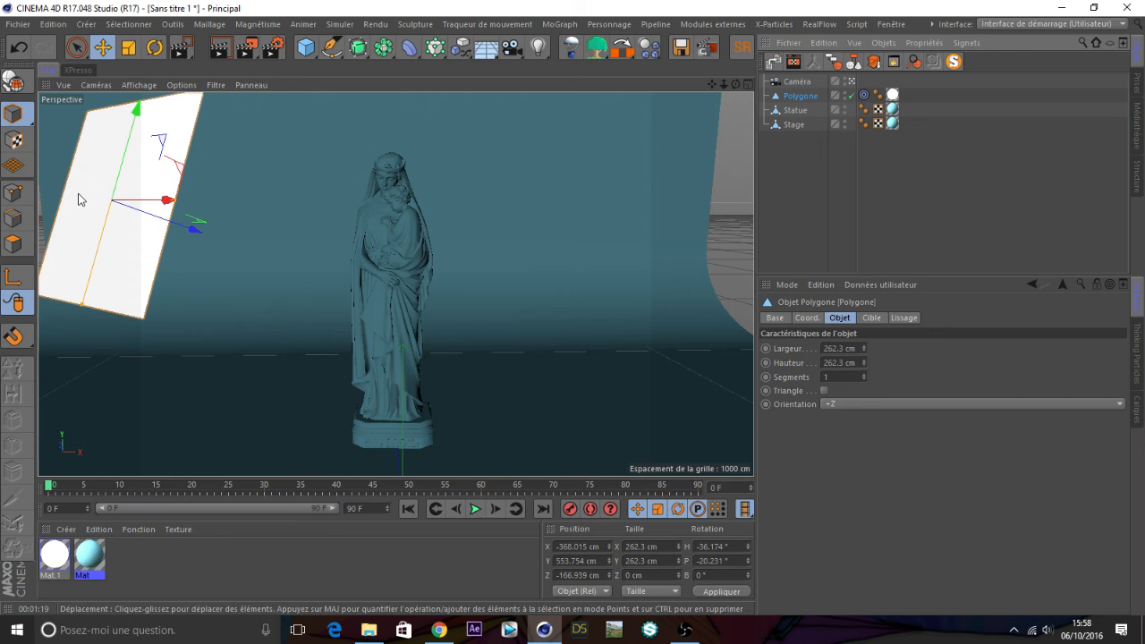
left_click(893, 96)
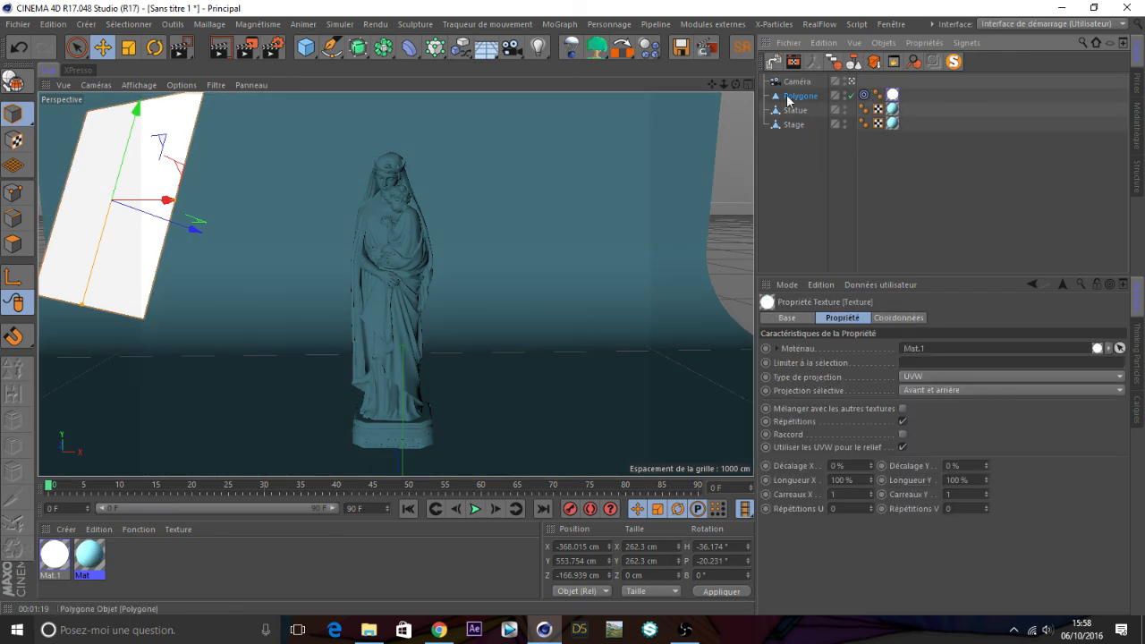